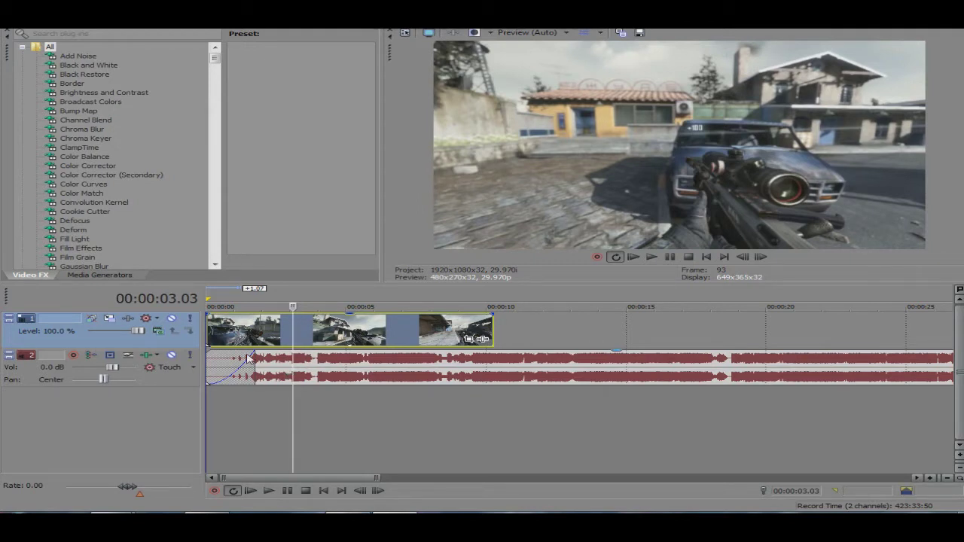
Select the music event on the audio track
{"action": "left_click", "coordinate": [293, 368]}
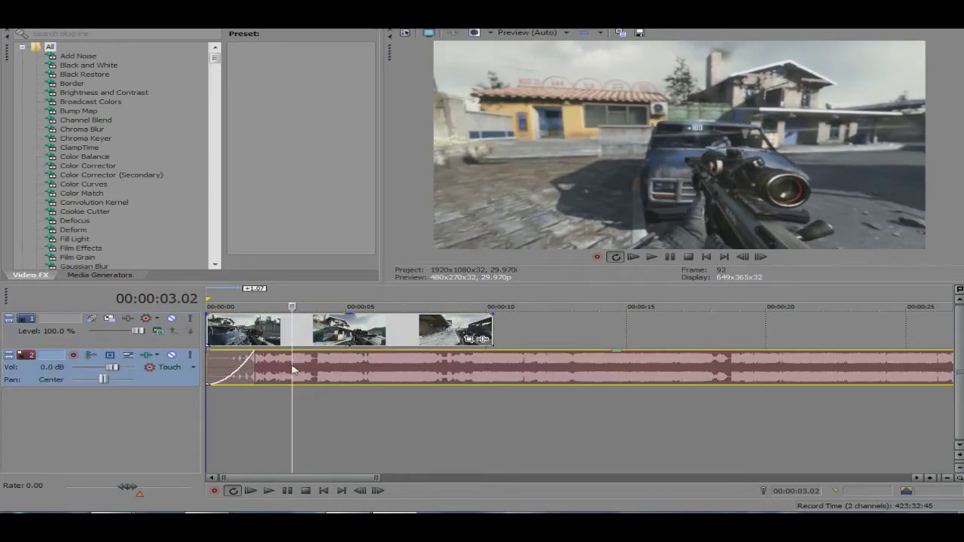
Disable resampling in the gameplay clip's event properties
{"action": "key", "text": "Right"}
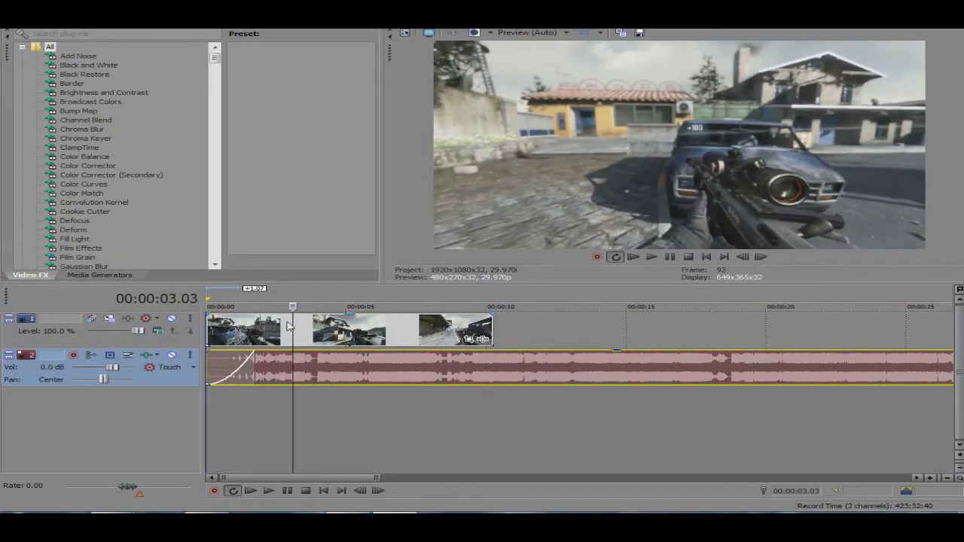
{"action": "left_click", "coordinate": [286, 325]}
{"action": "right_click", "coordinate": [287, 325]}
{"action": "left_click", "coordinate": [316, 504]}
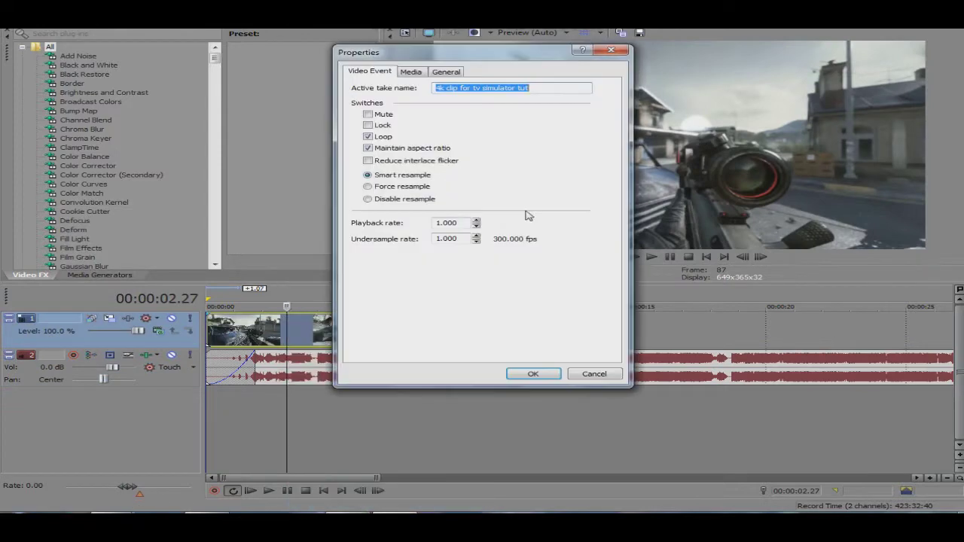
{"action": "left_click", "coordinate": [410, 200]}
{"action": "left_click", "coordinate": [533, 374]}
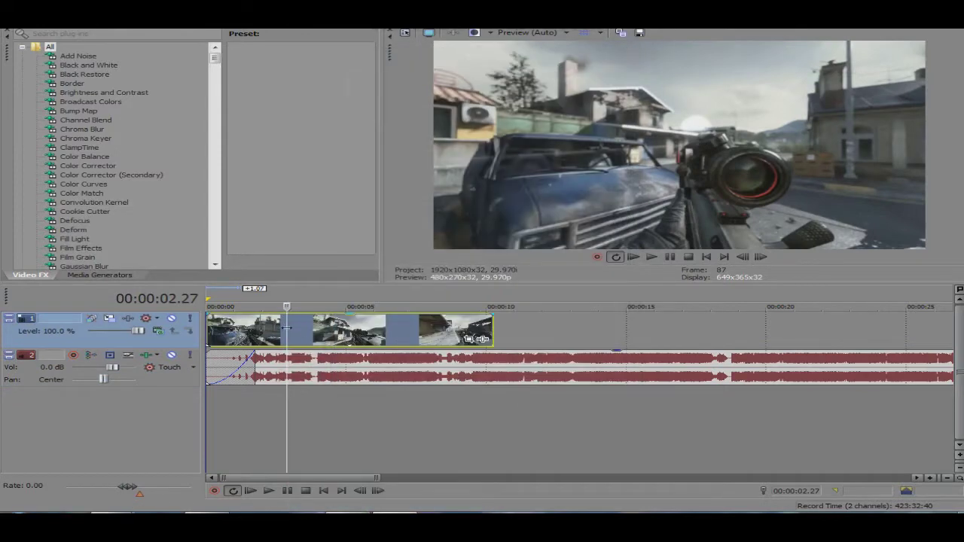
Split the gameplay clip at the scope-in frame near 3 seconds and preview it
{"action": "left_click", "coordinate": [306, 338]}
{"action": "left_click", "coordinate": [313, 339]}
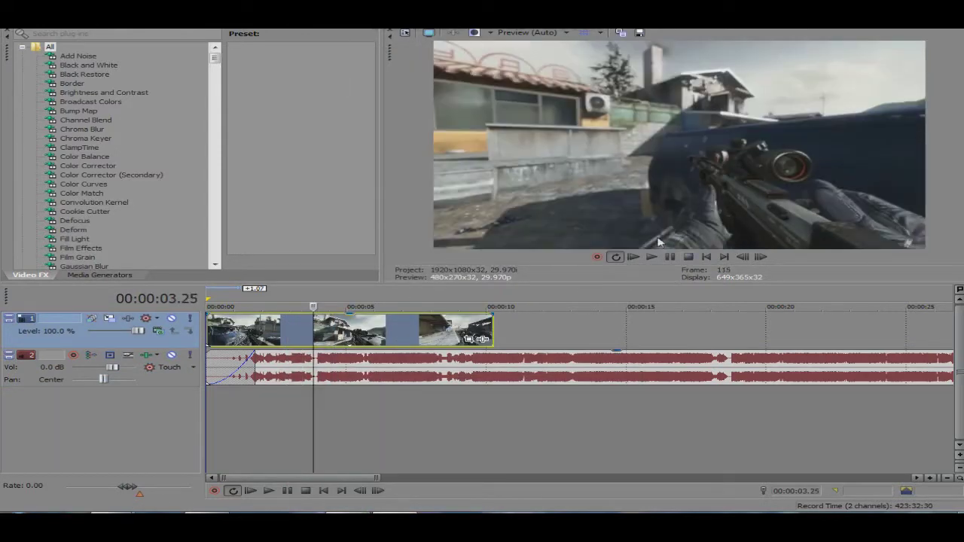
{"action": "left_click", "coordinate": [656, 257]}
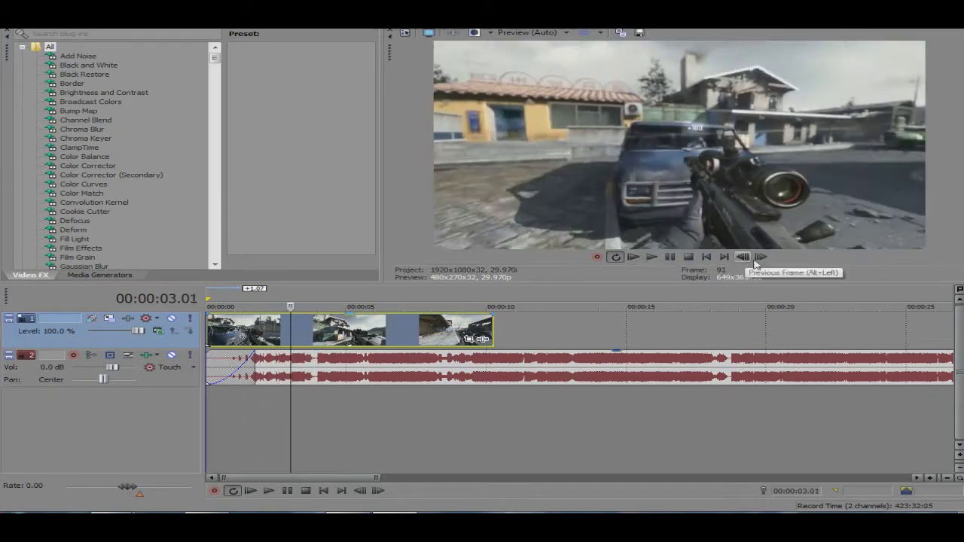
{"action": "left_click", "coordinate": [760, 257]}
{"action": "left_click", "coordinate": [761, 257]}
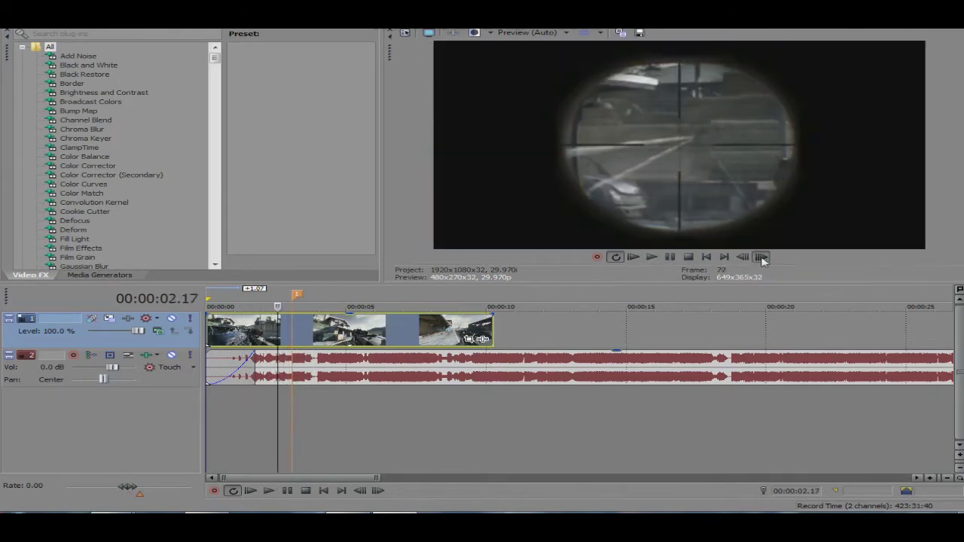
{"action": "right_click", "coordinate": [269, 331]}
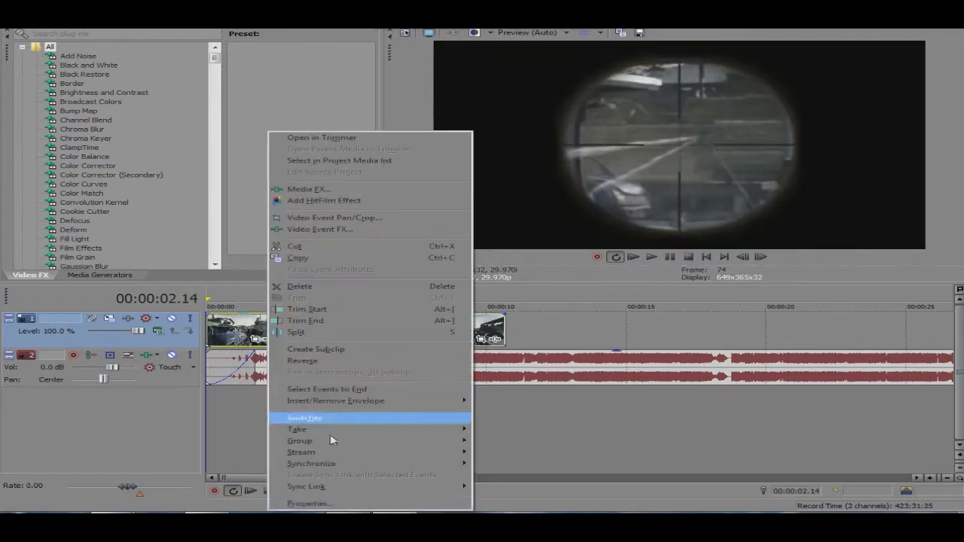
{"action": "key", "text": "Escape"}
{"action": "left_click", "coordinate": [651, 257]}
{"action": "left_click", "coordinate": [669, 258]}
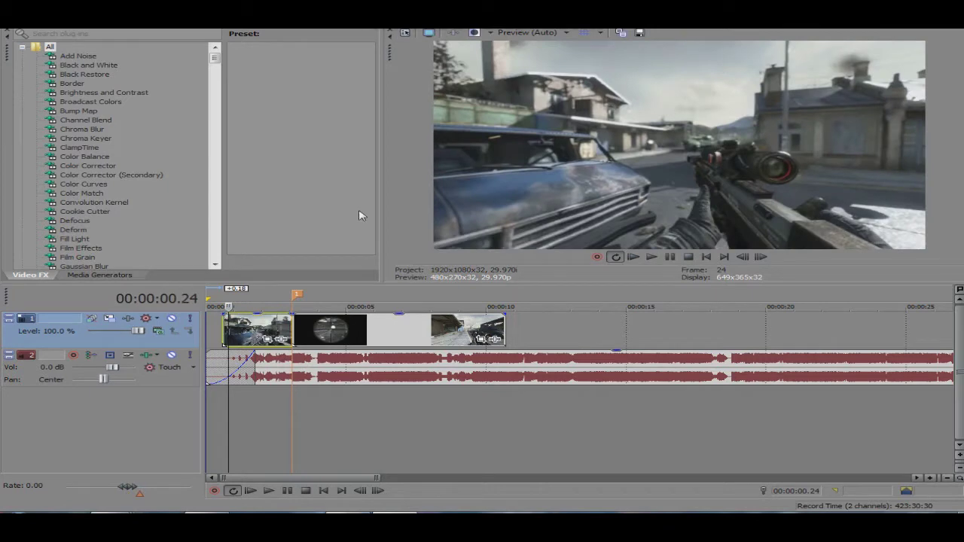
Preview the opening, then insert an empty audio track above the music track
{"action": "left_click", "coordinate": [222, 325]}
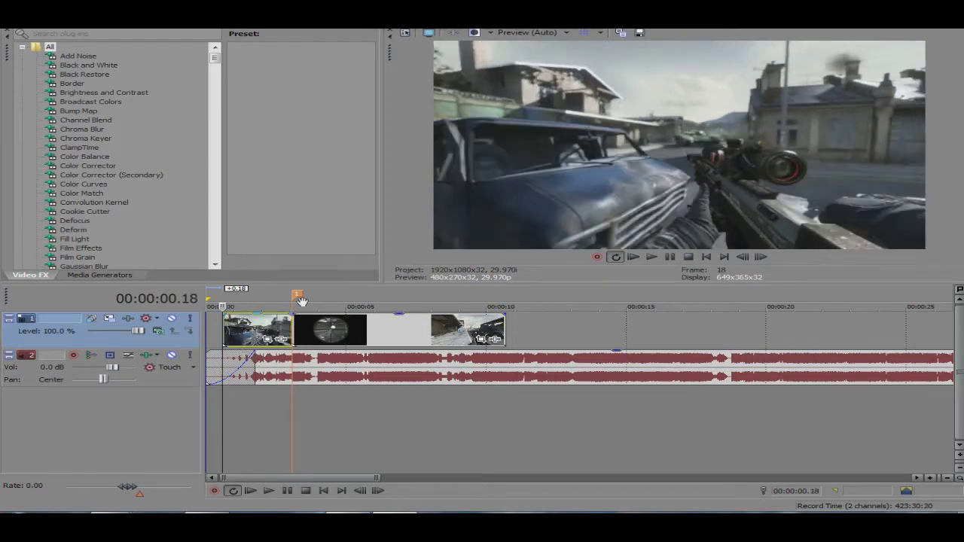
{"action": "left_click", "coordinate": [669, 256]}
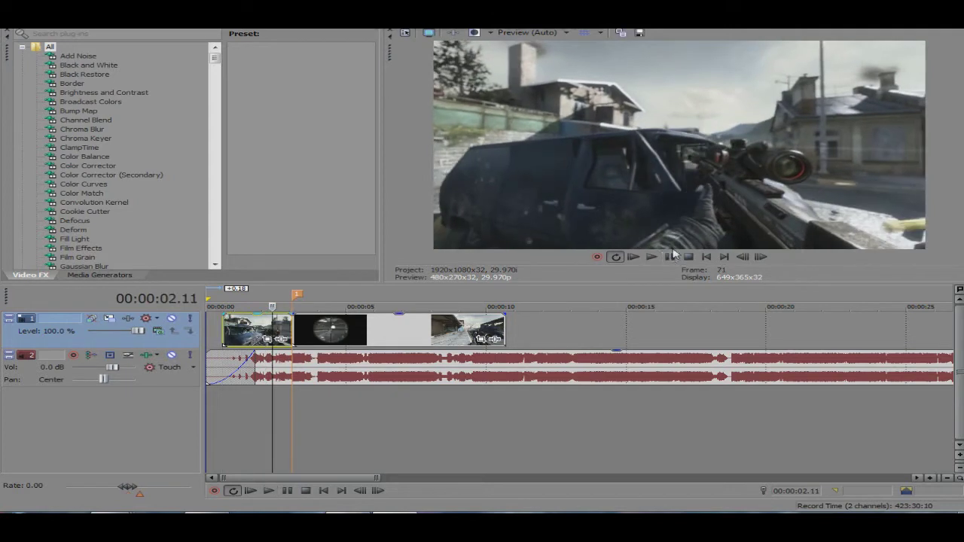
{"action": "right_click", "coordinate": [451, 423]}
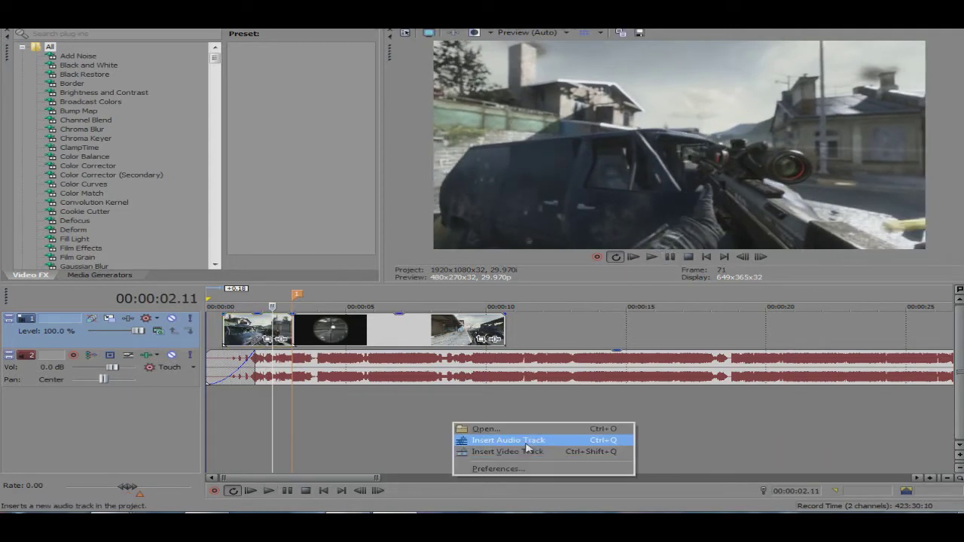
{"action": "left_click", "coordinate": [527, 444]}
{"action": "left_click_drag", "start_coordinate": [172, 421], "coordinate": [216, 342]}
Select the first video clip and zoom the timeline in on it
{"action": "left_click", "coordinate": [228, 329]}
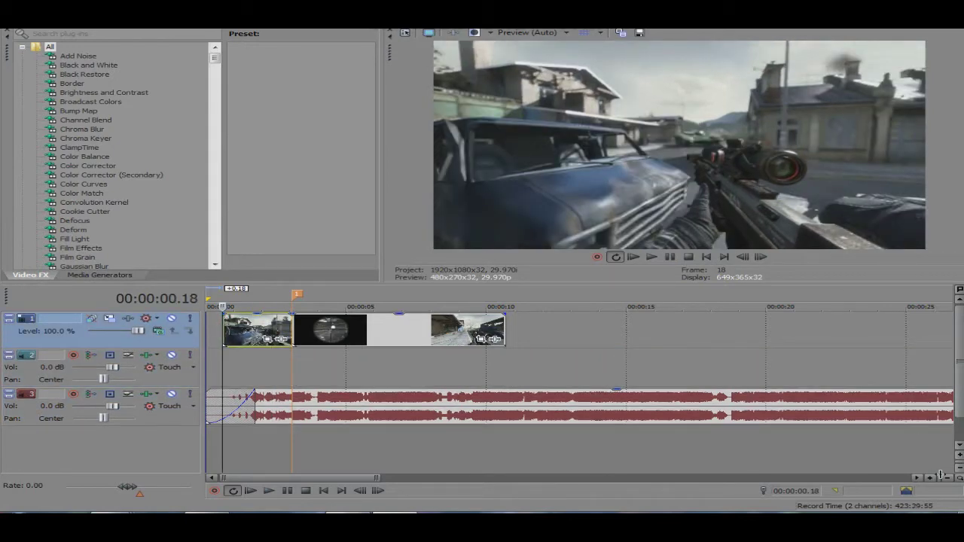
{"action": "left_click", "coordinate": [938, 478]}
{"action": "left_click", "coordinate": [938, 478]}
Add a velocity envelope to the first clip with points at 141% and 183%
{"action": "right_click", "coordinate": [324, 335]}
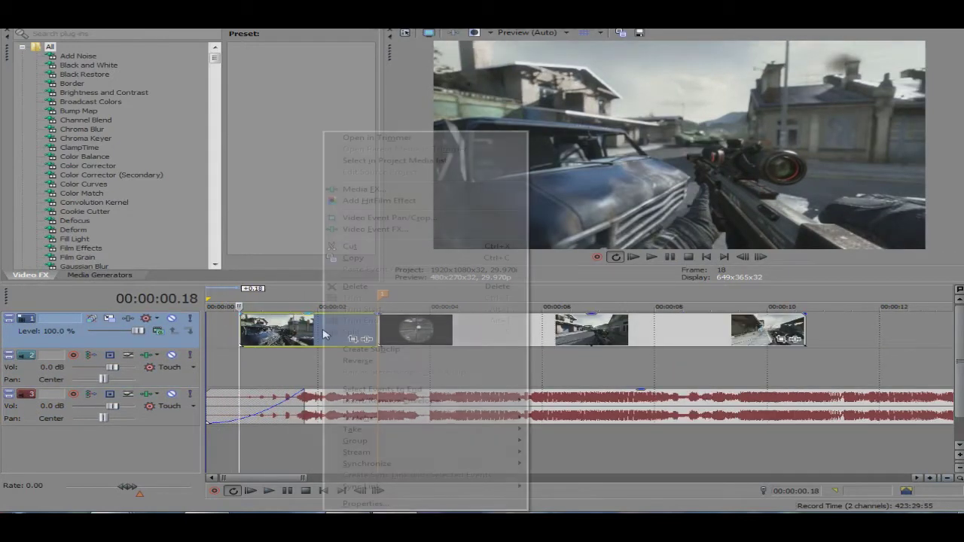
{"action": "mouse_move", "coordinate": [495, 403]}
{"action": "left_click", "coordinate": [583, 402]}
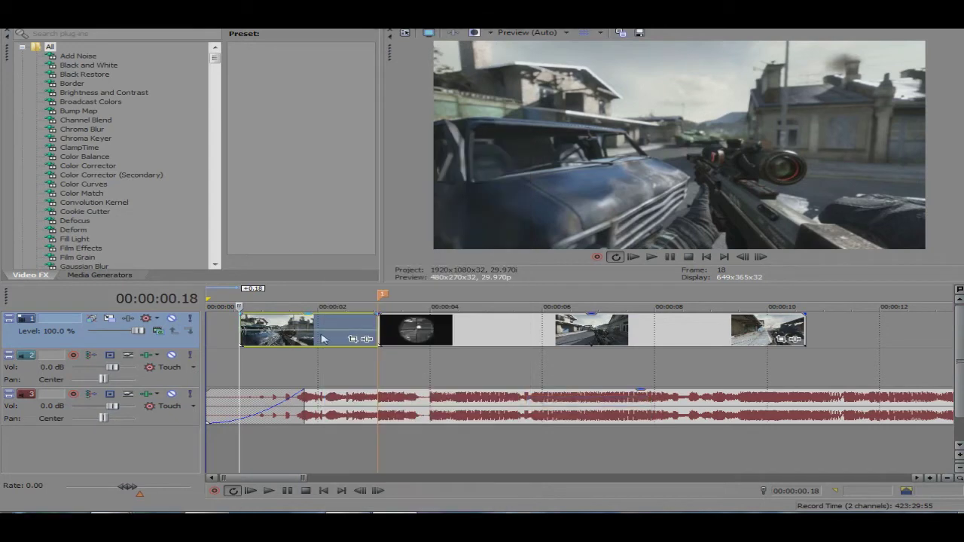
{"action": "left_click_drag", "start_coordinate": [332, 319], "coordinate": [361, 312]}
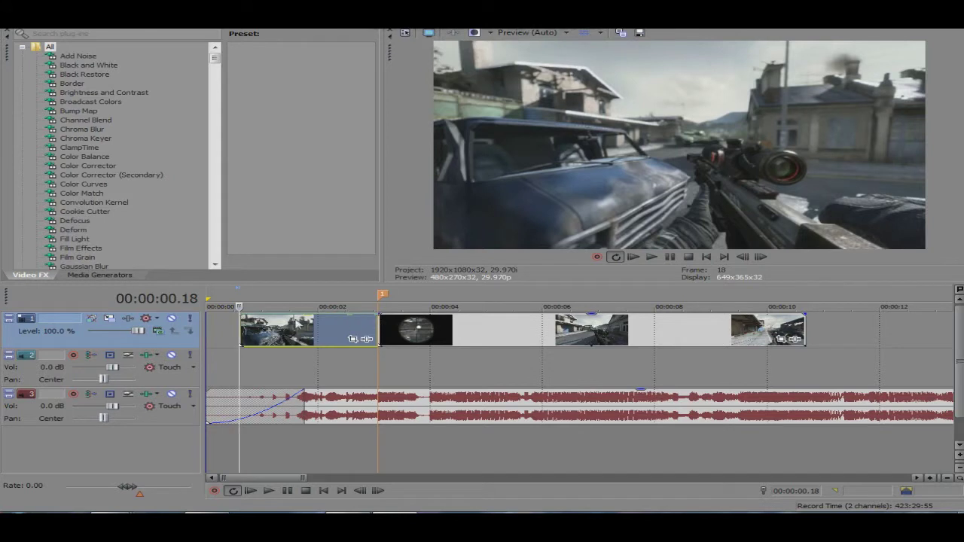
{"action": "left_click_drag", "start_coordinate": [300, 323], "coordinate": [302, 336]}
{"action": "left_click_drag", "start_coordinate": [342, 320], "coordinate": [315, 341]}
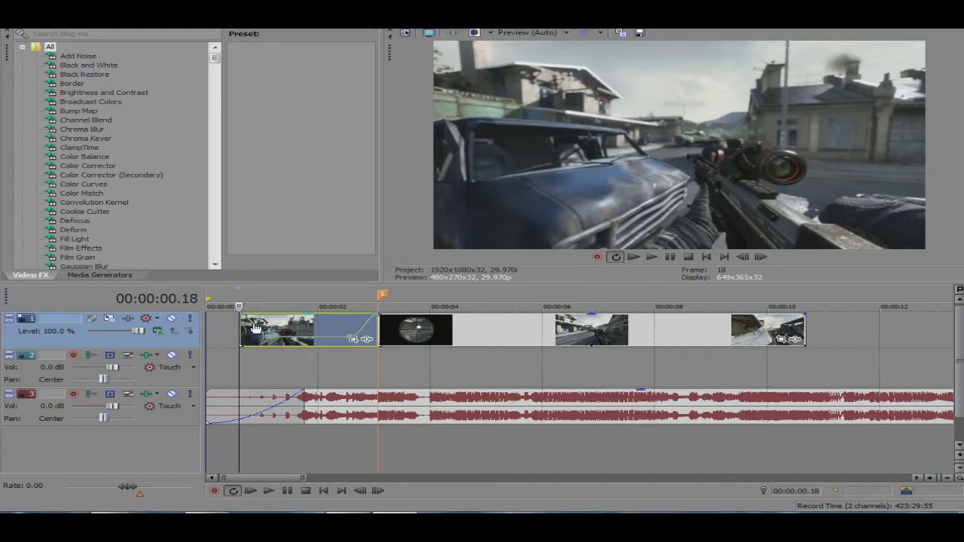
Set the velocity envelope segments to Slow and Fast Fade curves
{"action": "right_click", "coordinate": [258, 326]}
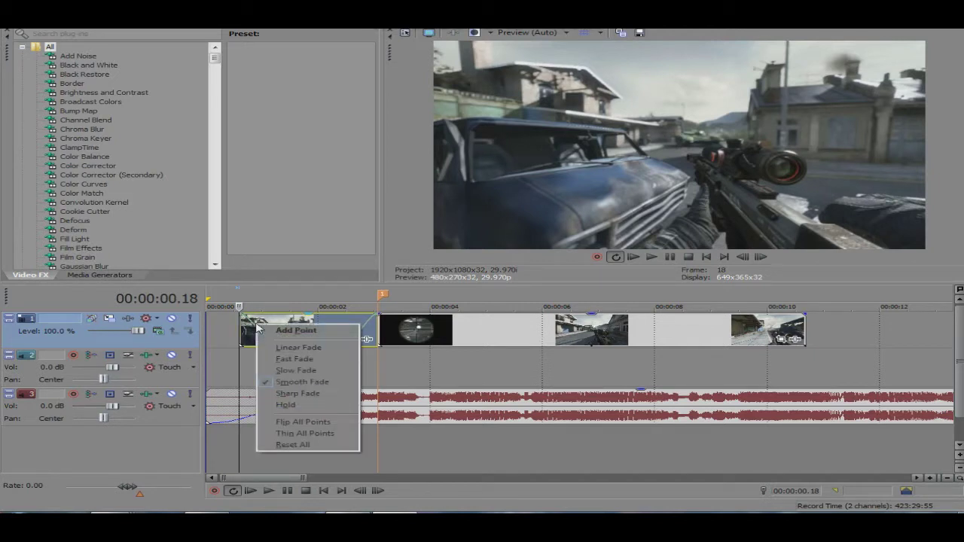
{"action": "left_click", "coordinate": [294, 371]}
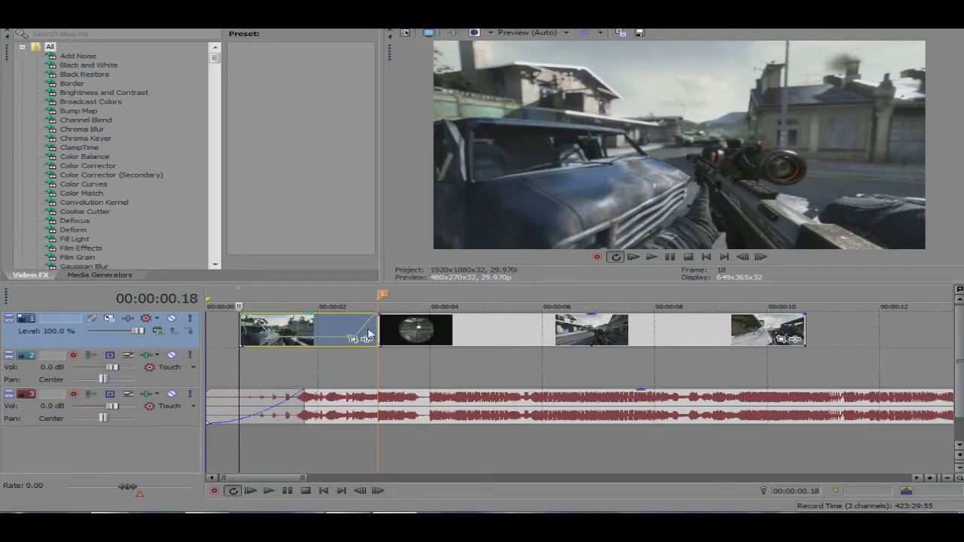
{"action": "right_click", "coordinate": [251, 328]}
{"action": "left_click", "coordinate": [292, 357]}
{"action": "right_click", "coordinate": [368, 328]}
{"action": "left_click", "coordinate": [411, 370]}
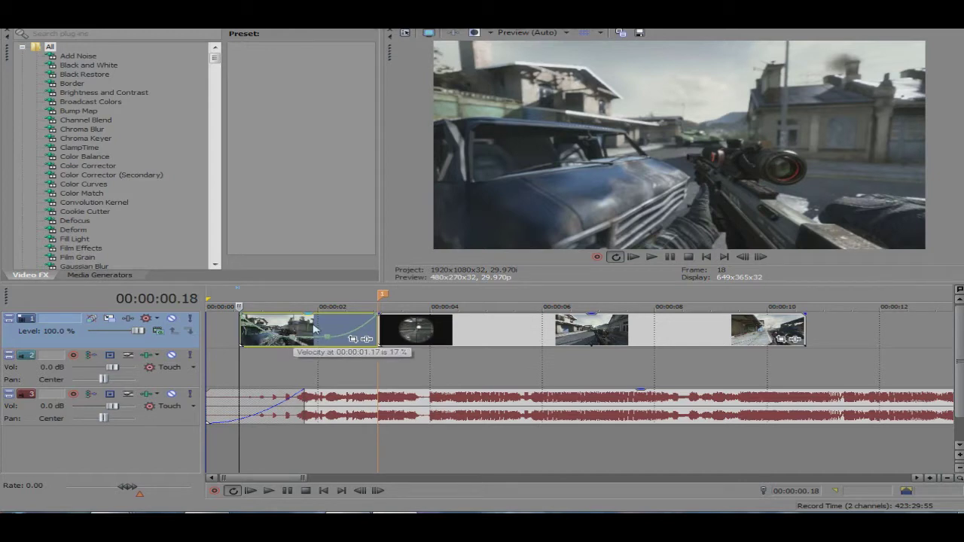
Step frame by frame through the slowed section up to the scope shot
{"action": "left_click", "coordinate": [351, 325]}
{"action": "left_click", "coordinate": [761, 256]}
{"action": "left_click", "coordinate": [761, 256]}
{"action": "left_click", "coordinate": [761, 257]}
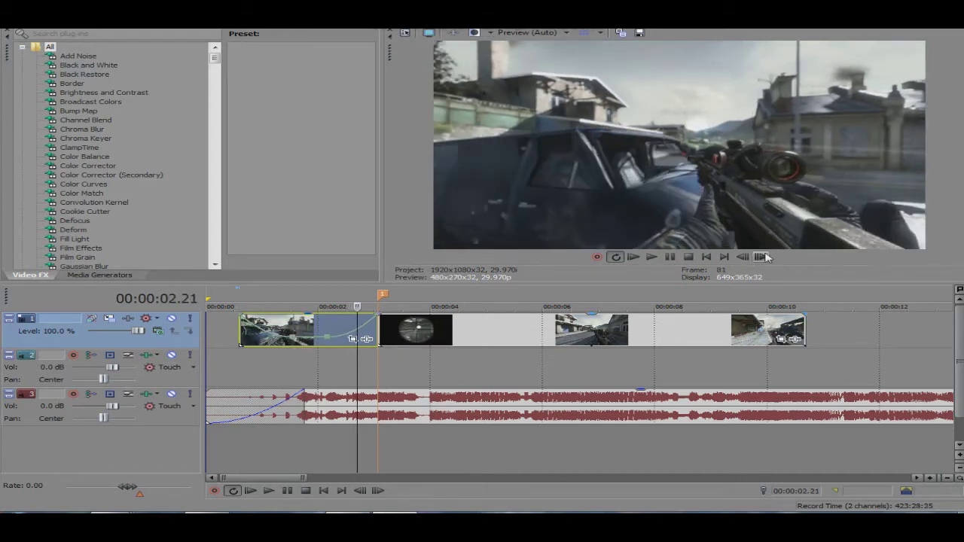
{"action": "left_click", "coordinate": [761, 256]}
{"action": "left_click", "coordinate": [761, 257]}
{"action": "left_click", "coordinate": [762, 257]}
{"action": "left_click", "coordinate": [762, 256]}
{"action": "left_click", "coordinate": [762, 257]}
{"action": "left_click", "coordinate": [762, 257]}
{"action": "left_click", "coordinate": [761, 257]}
{"action": "left_click", "coordinate": [762, 256]}
{"action": "left_click", "coordinate": [762, 257]}
{"action": "left_click", "coordinate": [762, 256]}
{"action": "left_click", "coordinate": [761, 257]}
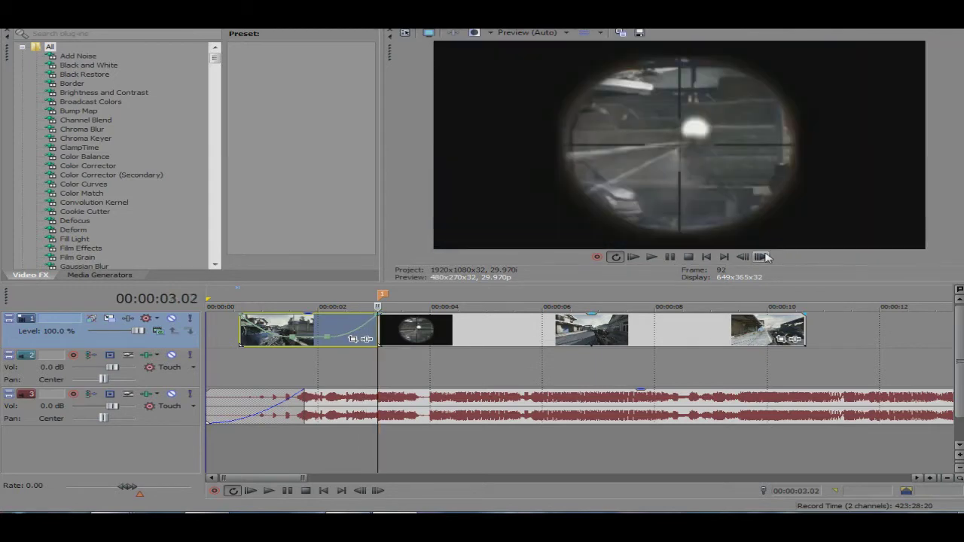
{"action": "left_click", "coordinate": [762, 257]}
{"action": "left_click", "coordinate": [762, 256]}
{"action": "left_click", "coordinate": [243, 332]}
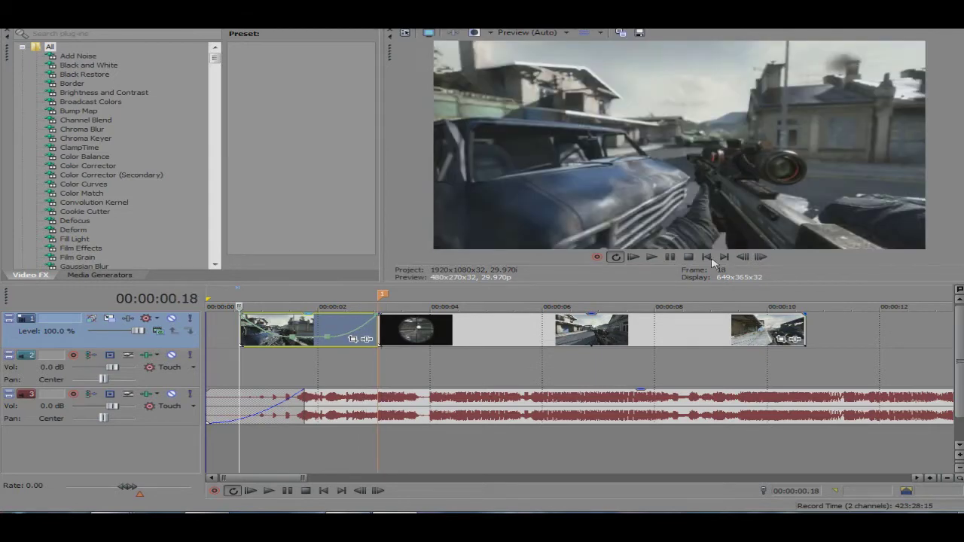
{"action": "left_click_drag", "start_coordinate": [761, 257], "coordinate": [762, 258]}
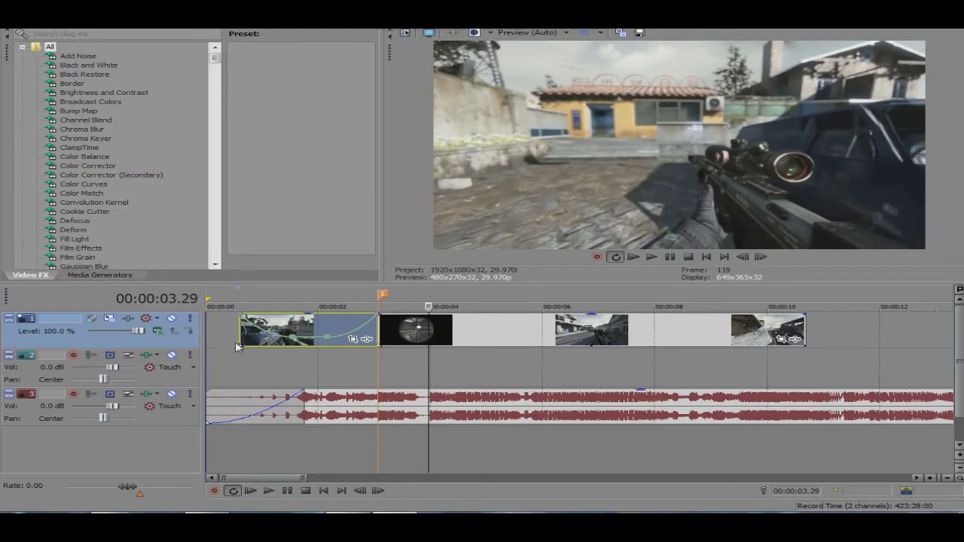
{"action": "left_click", "coordinate": [239, 348]}
Play back the slowed-down first clip to review it before the scope shot
{"action": "left_click", "coordinate": [666, 259]}
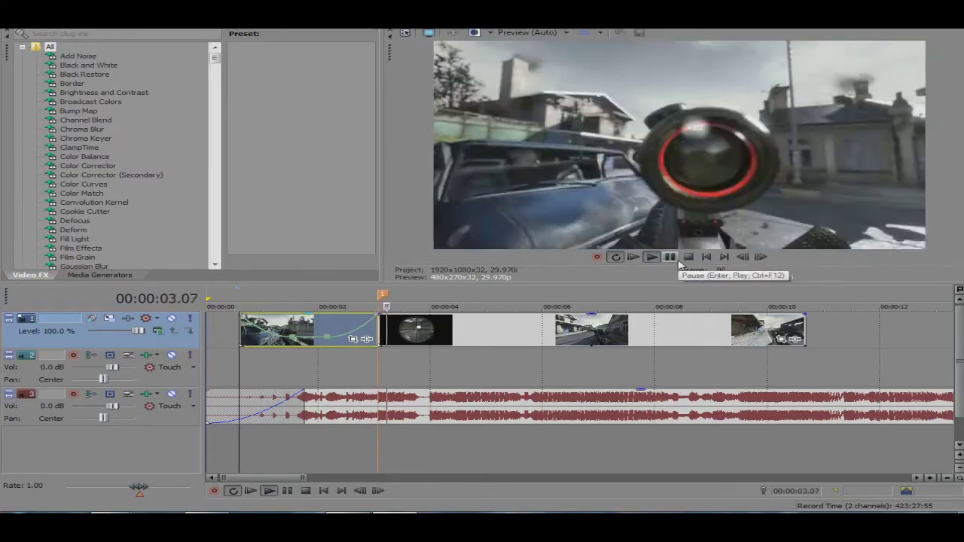
{"action": "left_click", "coordinate": [672, 258]}
{"action": "left_click", "coordinate": [313, 371]}
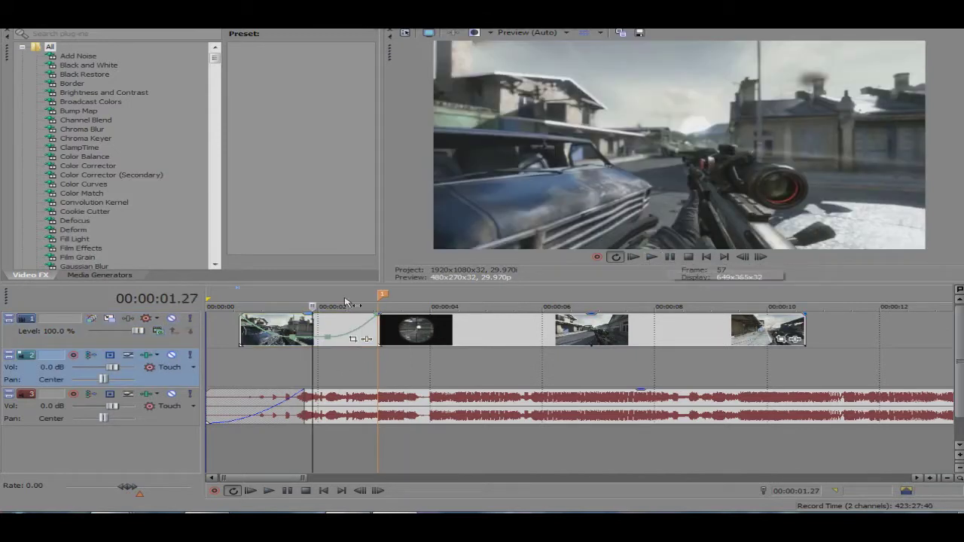
{"action": "left_click", "coordinate": [670, 257]}
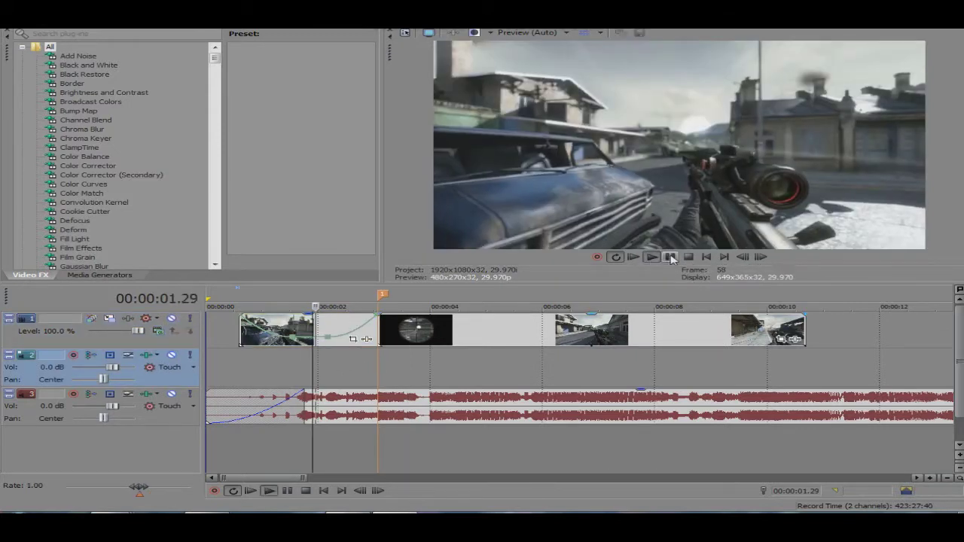
{"action": "left_click", "coordinate": [670, 258]}
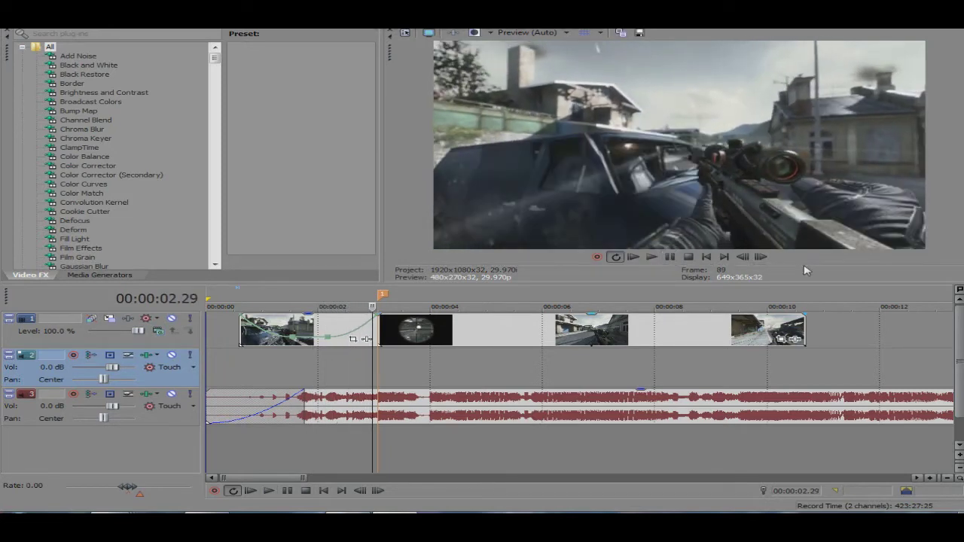
{"action": "left_click", "coordinate": [760, 257]}
{"action": "left_click", "coordinate": [761, 257]}
{"action": "left_click", "coordinate": [761, 256]}
{"action": "left_click", "coordinate": [241, 324]}
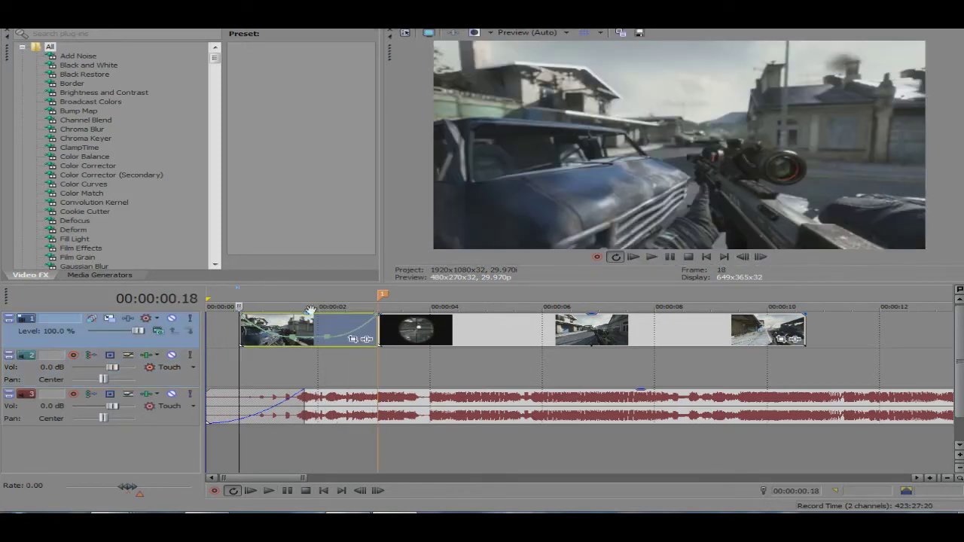
{"action": "left_click", "coordinate": [672, 258]}
{"action": "left_click", "coordinate": [671, 257]}
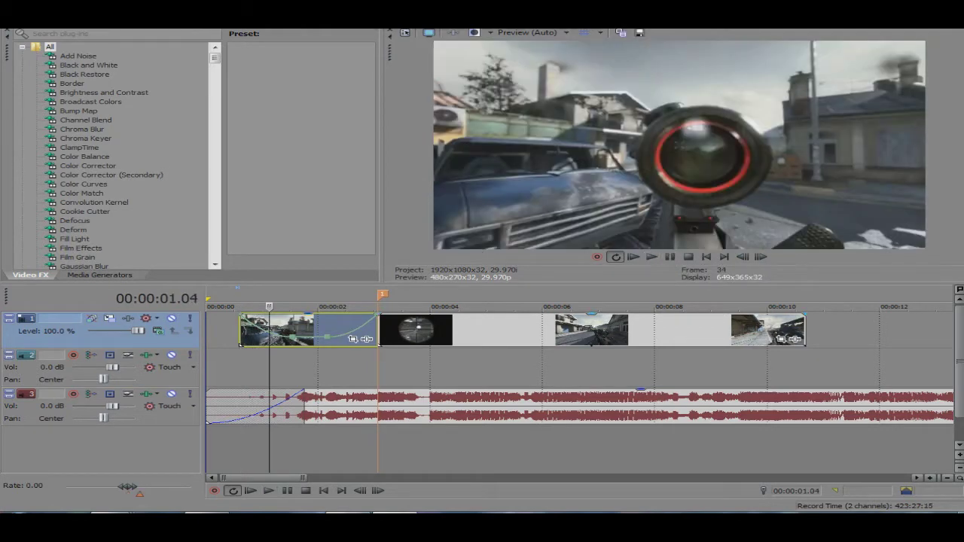
Apply TV Simulator with the Reset to None preset to the first clip
{"action": "left_click_drag", "start_coordinate": [216, 59], "coordinate": [210, 249]}
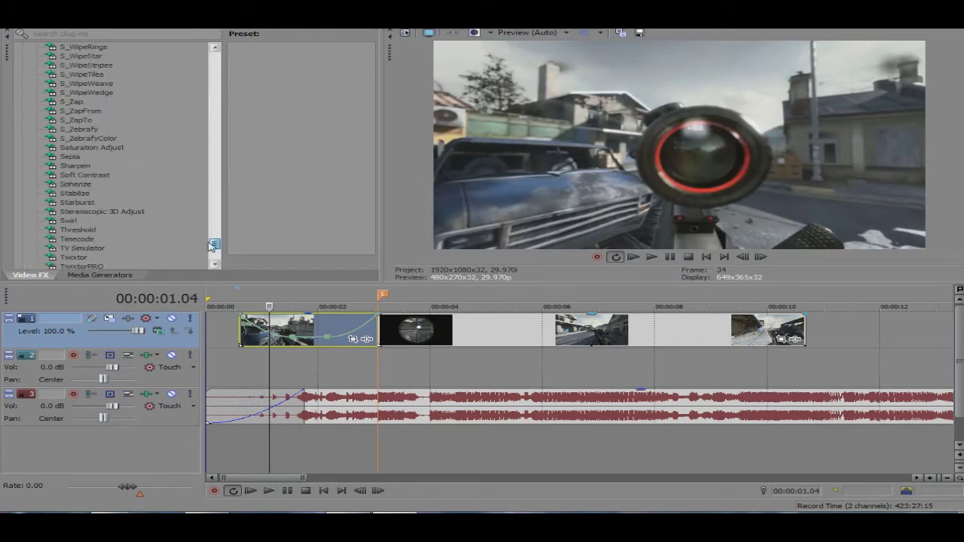
{"action": "scroll", "coordinate": [214, 250], "scroll_direction": "down", "scroll_amount": 3}
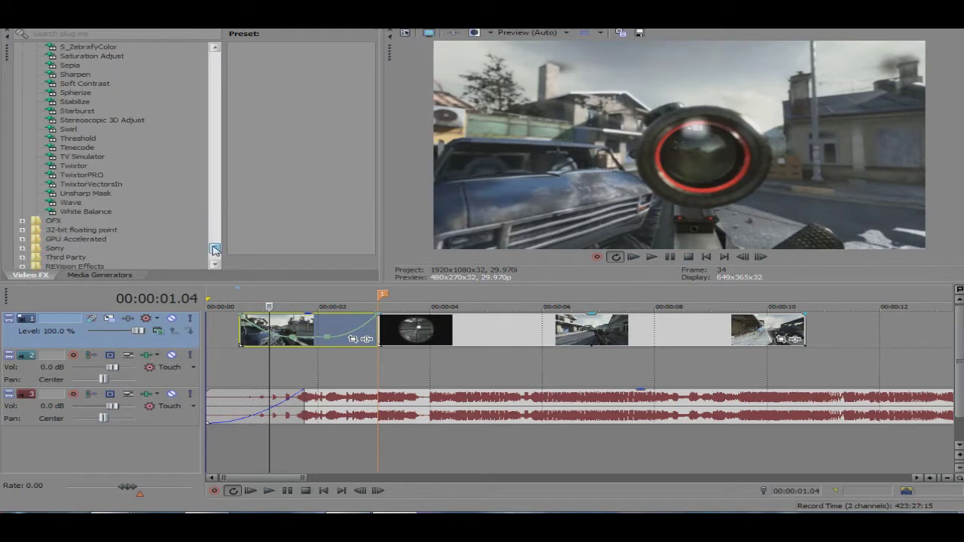
{"action": "left_click", "coordinate": [89, 158]}
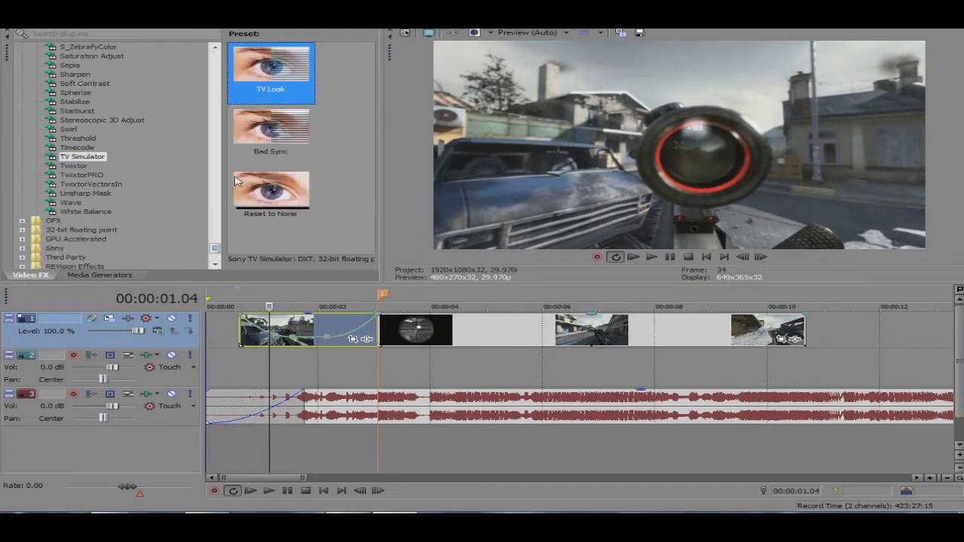
{"action": "left_click", "coordinate": [274, 193]}
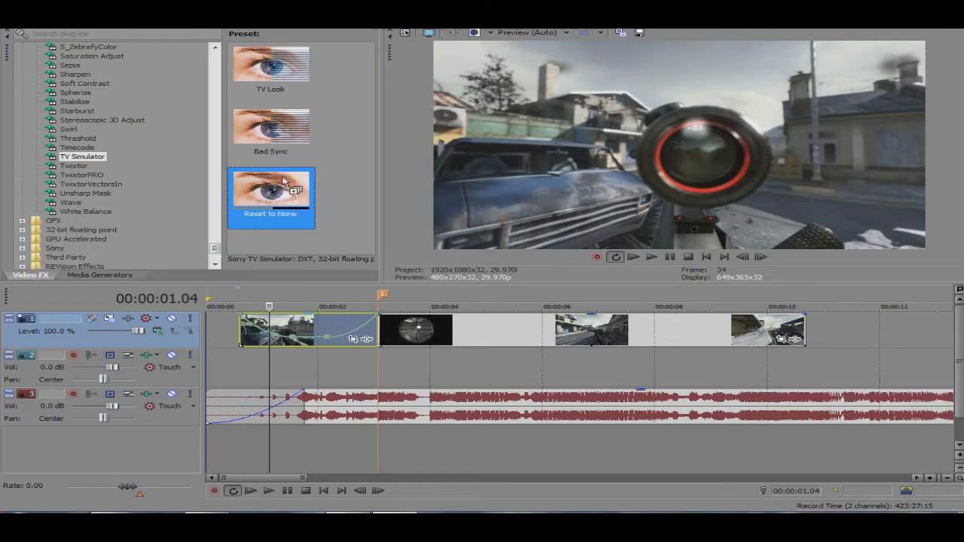
{"action": "double_click", "coordinate": [307, 184]}
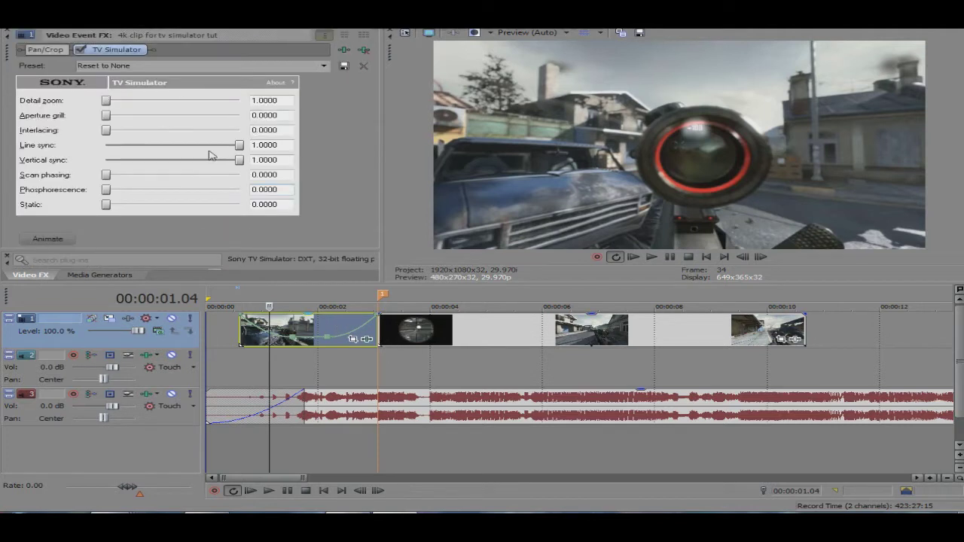
Enable TV Simulator keyframe animation and trial lowering vertical sync to about 0.3860
{"action": "left_click", "coordinate": [69, 239]}
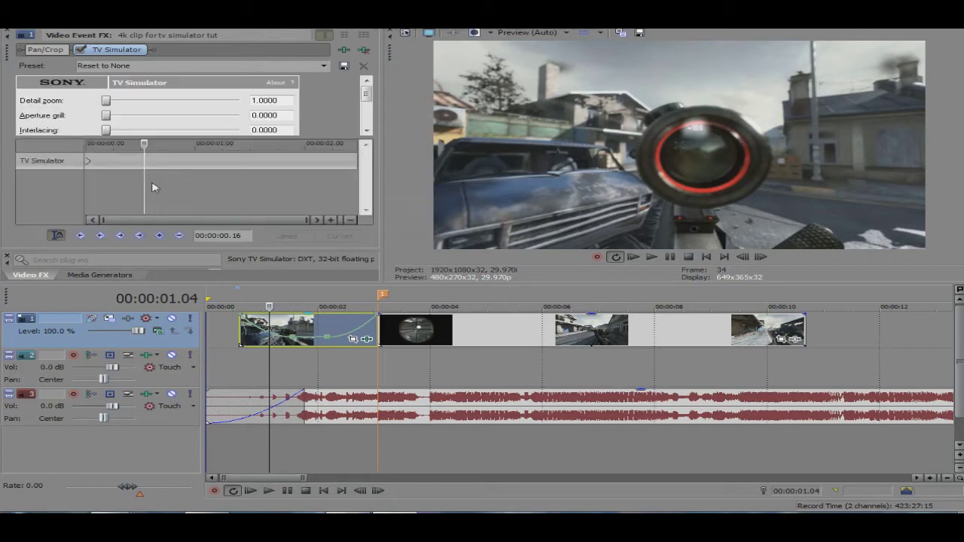
{"action": "left_click", "coordinate": [84, 163]}
{"action": "left_click_drag", "start_coordinate": [366, 94], "coordinate": [366, 100]}
{"action": "left_click_drag", "start_coordinate": [236, 122], "coordinate": [223, 126]}
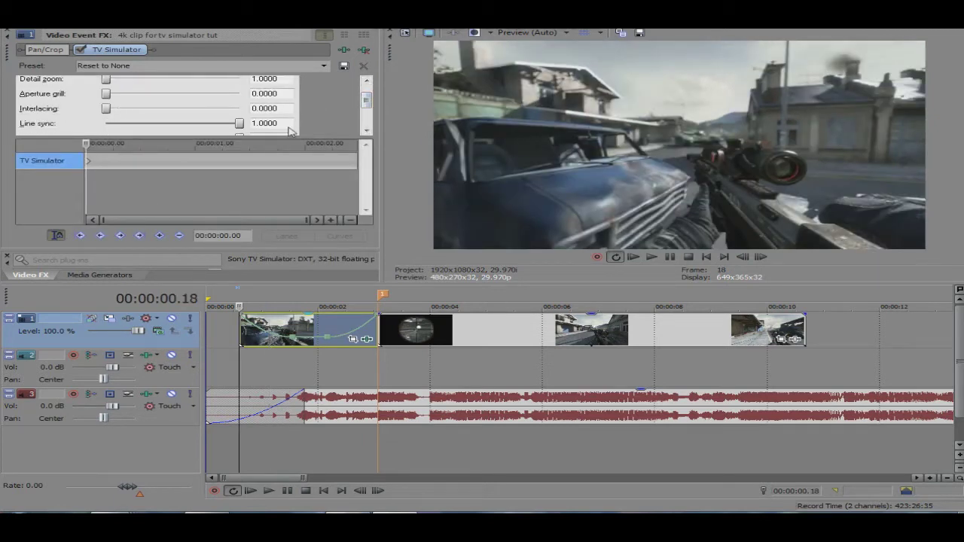
{"action": "left_click_drag", "start_coordinate": [369, 102], "coordinate": [368, 108]}
{"action": "left_click_drag", "start_coordinate": [239, 120], "coordinate": [260, 130]}
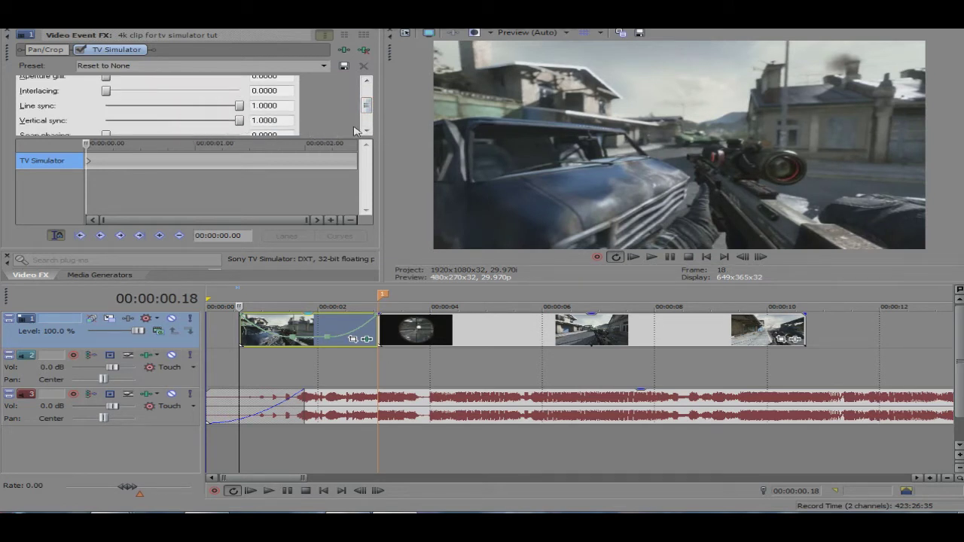
{"action": "left_click_drag", "start_coordinate": [238, 120], "coordinate": [329, 141]}
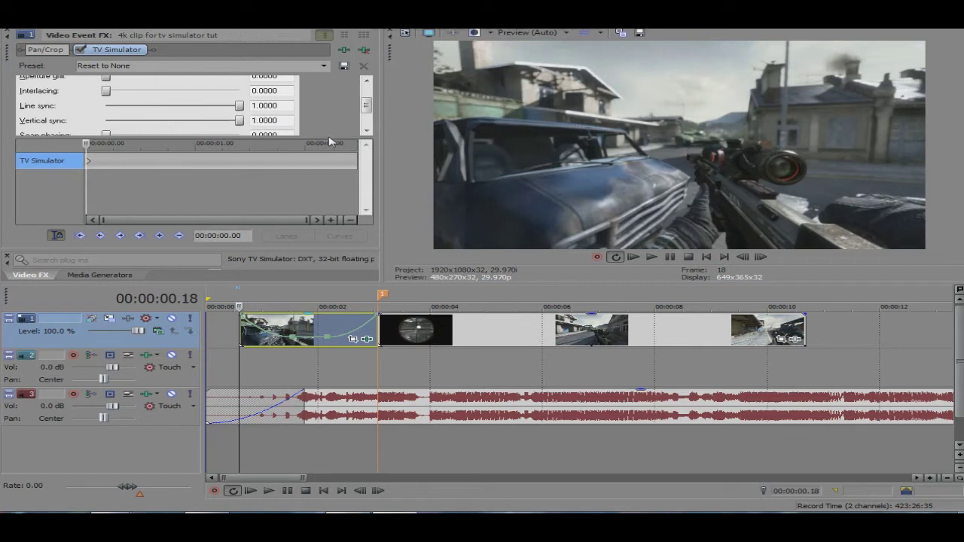
Set a vertical sync keyframe of 1.0000 at 00:00:01.07
{"action": "left_click", "coordinate": [367, 322]}
{"action": "left_click", "coordinate": [760, 256]}
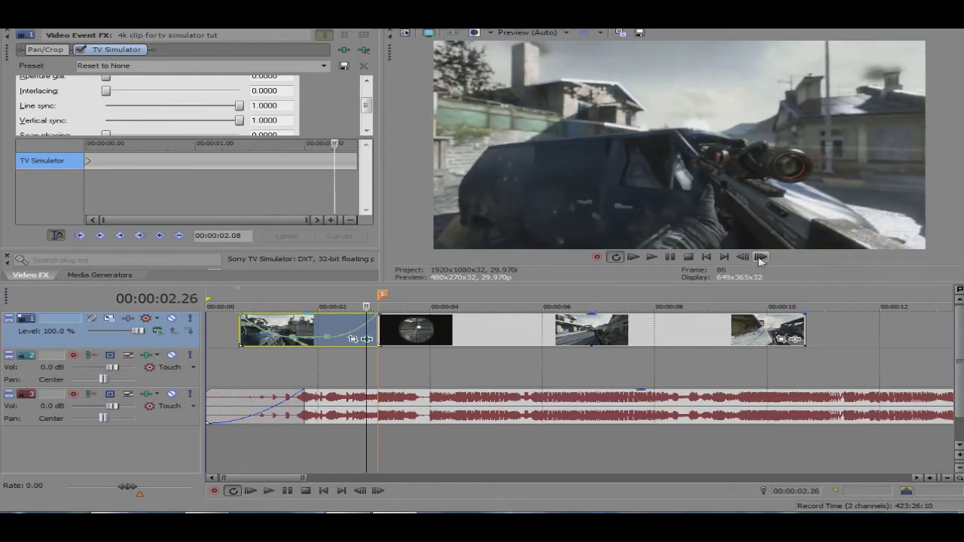
{"action": "left_click", "coordinate": [759, 257]}
{"action": "left_click", "coordinate": [760, 257]}
{"action": "left_click", "coordinate": [761, 258]}
{"action": "left_click", "coordinate": [760, 258]}
{"action": "left_click", "coordinate": [761, 258]}
{"action": "left_click", "coordinate": [761, 260]}
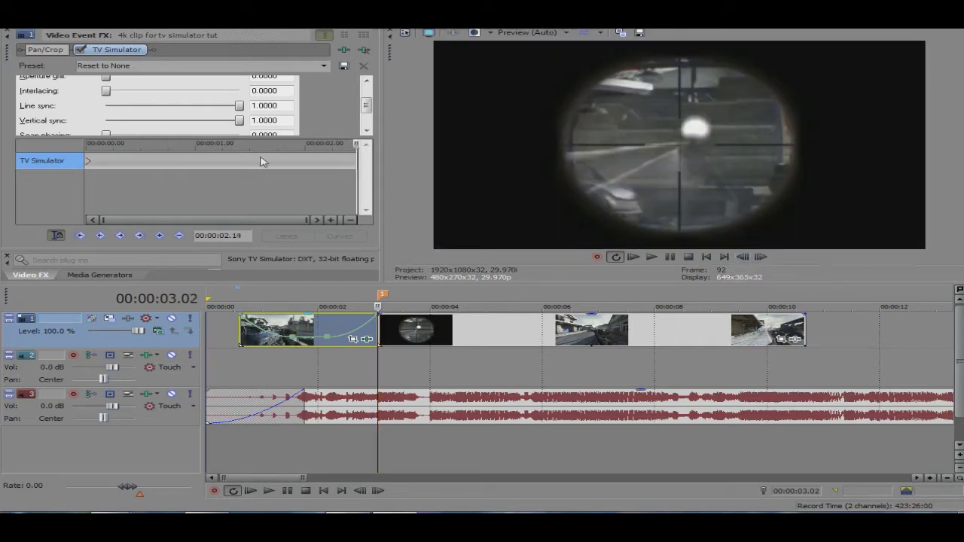
{"action": "left_click", "coordinate": [219, 160]}
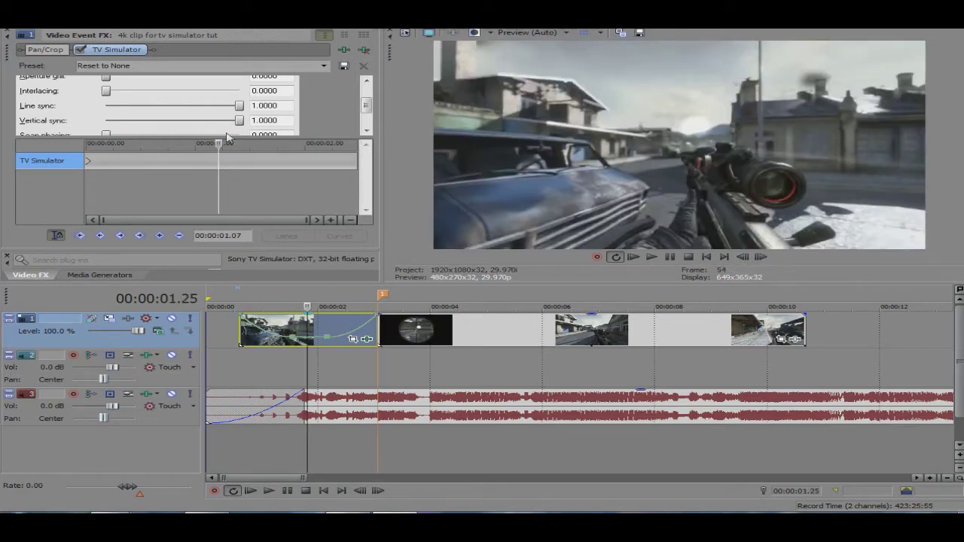
{"action": "mouse_move", "coordinate": [241, 127]}
{"action": "left_mouse_down"}
{"action": "mouse_move", "coordinate": [204, 125]}
{"action": "mouse_move", "coordinate": [252, 124]}
{"action": "left_mouse_up"}
{"action": "mouse_move", "coordinate": [239, 123]}
{"action": "left_mouse_down"}
{"action": "mouse_move", "coordinate": [211, 125]}
{"action": "mouse_move", "coordinate": [249, 126]}
{"action": "left_mouse_up"}
{"action": "left_click_drag", "start_coordinate": [240, 125], "coordinate": [265, 125]}
Add an end keyframe at the clip's end with vertical sync 0.4080
{"action": "left_click", "coordinate": [357, 159]}
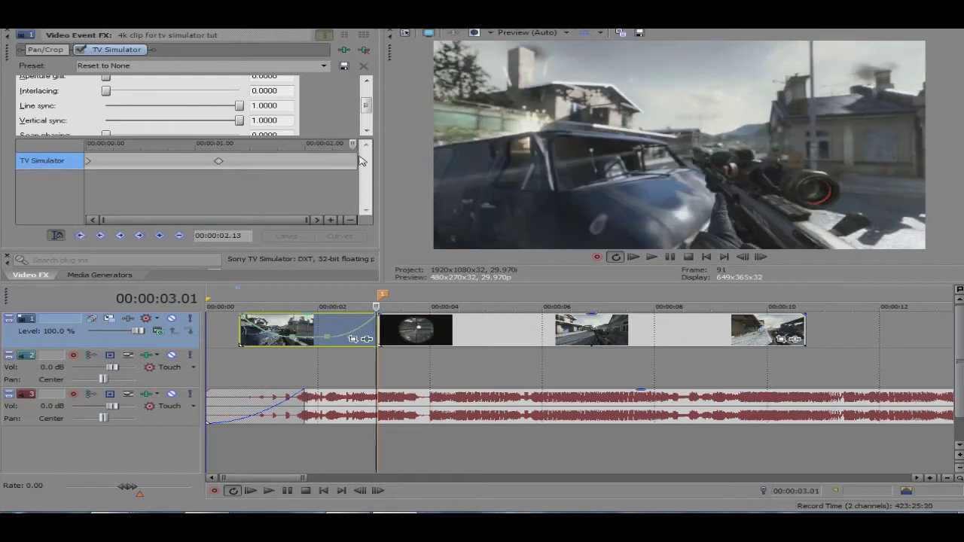
{"action": "left_click", "coordinate": [760, 257]}
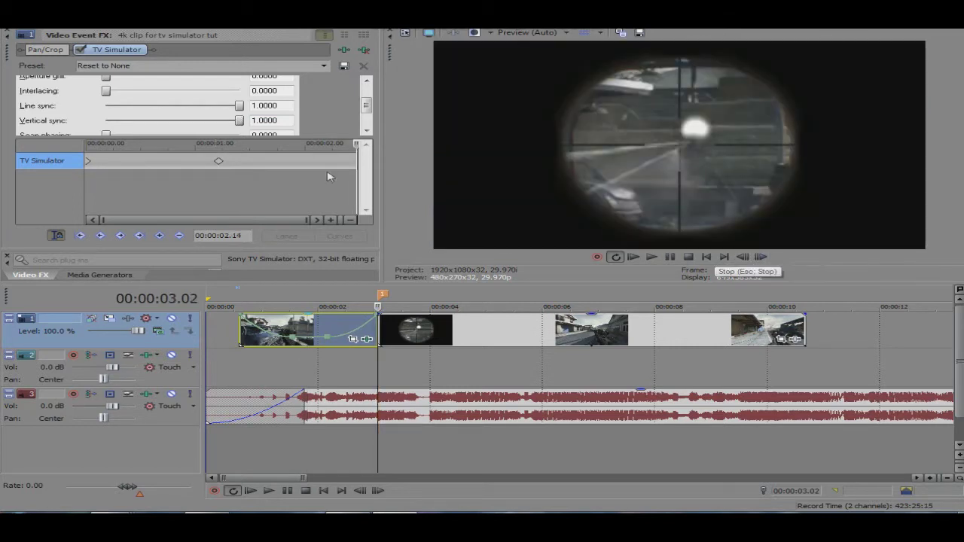
{"action": "left_click_drag", "start_coordinate": [241, 121], "coordinate": [184, 123]}
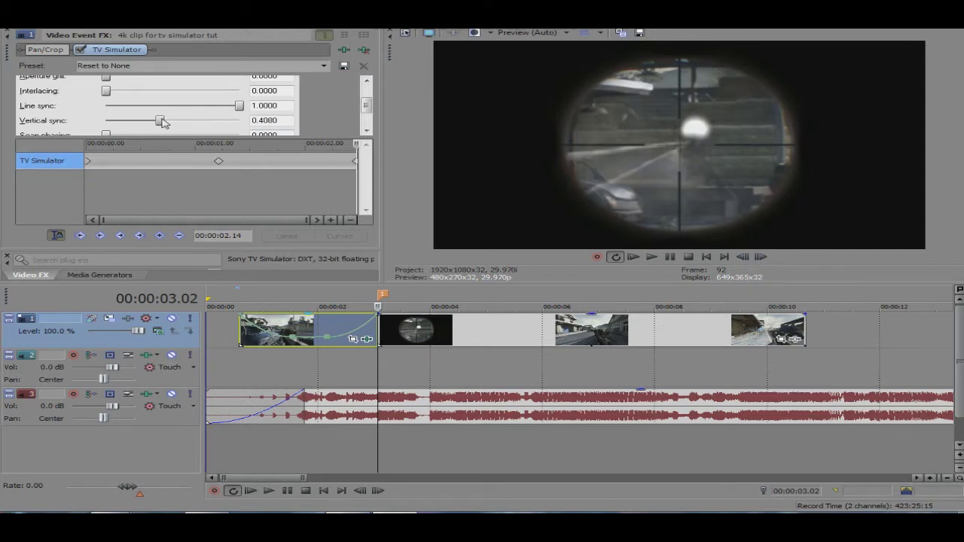
Make both keyframes Slow Fade and close the effect settings
{"action": "left_click", "coordinate": [219, 160]}
{"action": "right_click", "coordinate": [218, 160]}
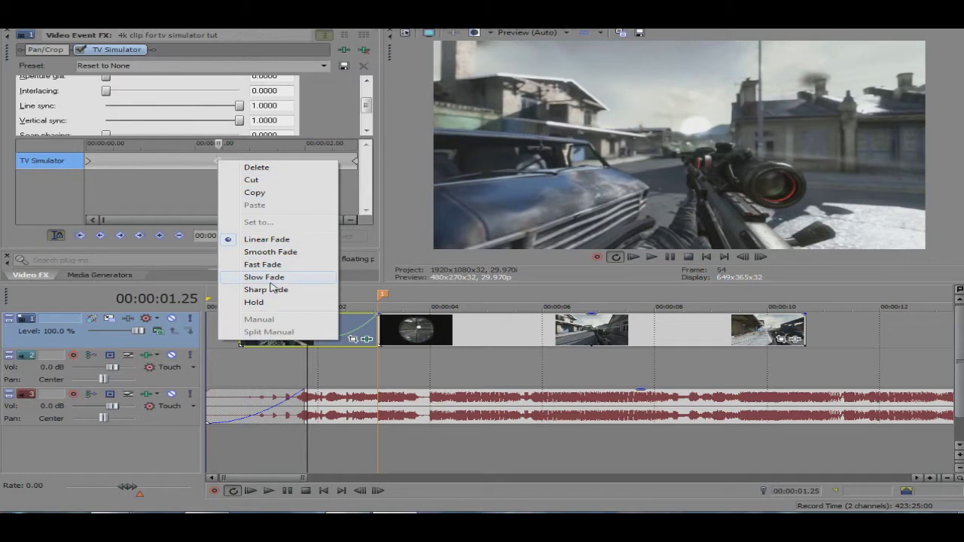
{"action": "left_click", "coordinate": [273, 279]}
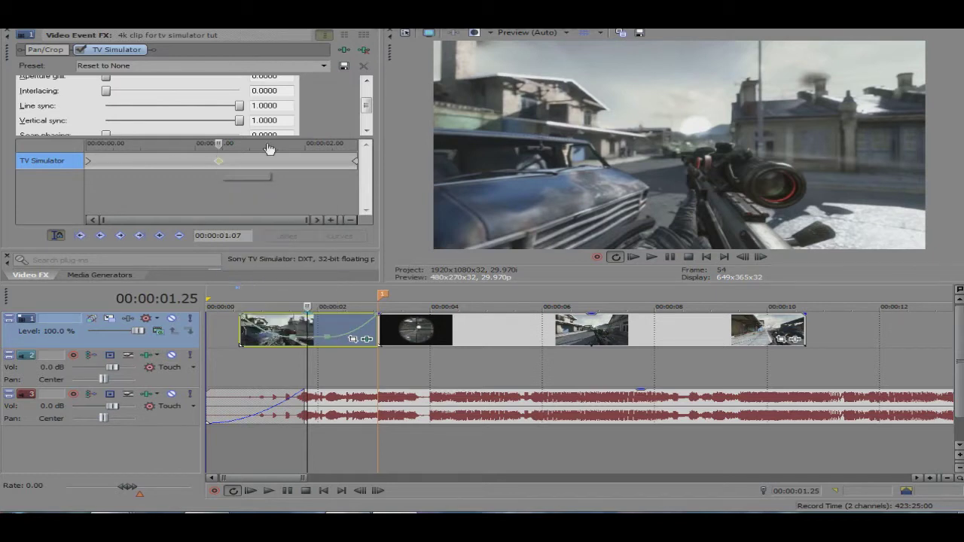
{"action": "left_click", "coordinate": [355, 160]}
{"action": "right_click", "coordinate": [355, 161]}
{"action": "left_click", "coordinate": [449, 275]}
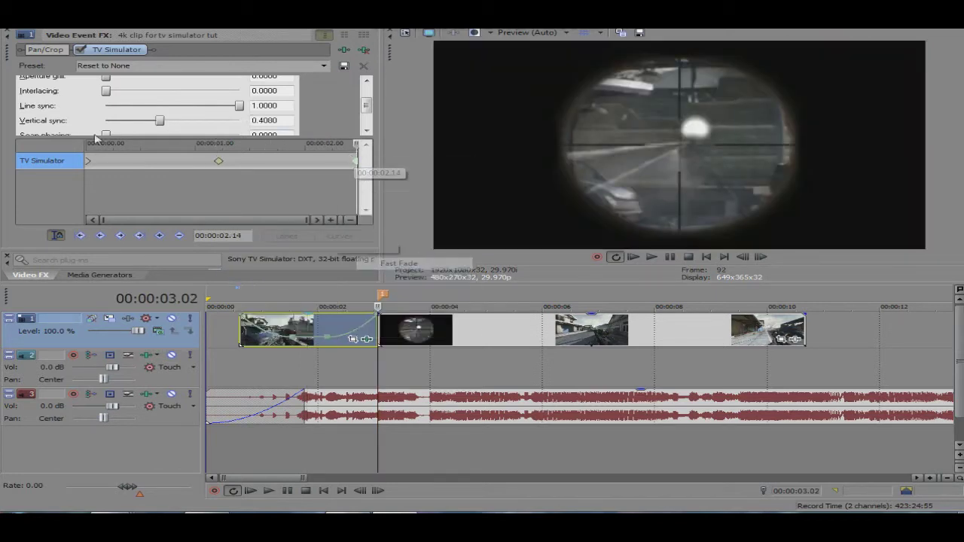
{"action": "left_click", "coordinate": [7, 34]}
Play back the first clip's TV Simulator roll leading up to the scope shot
{"action": "left_click", "coordinate": [292, 327]}
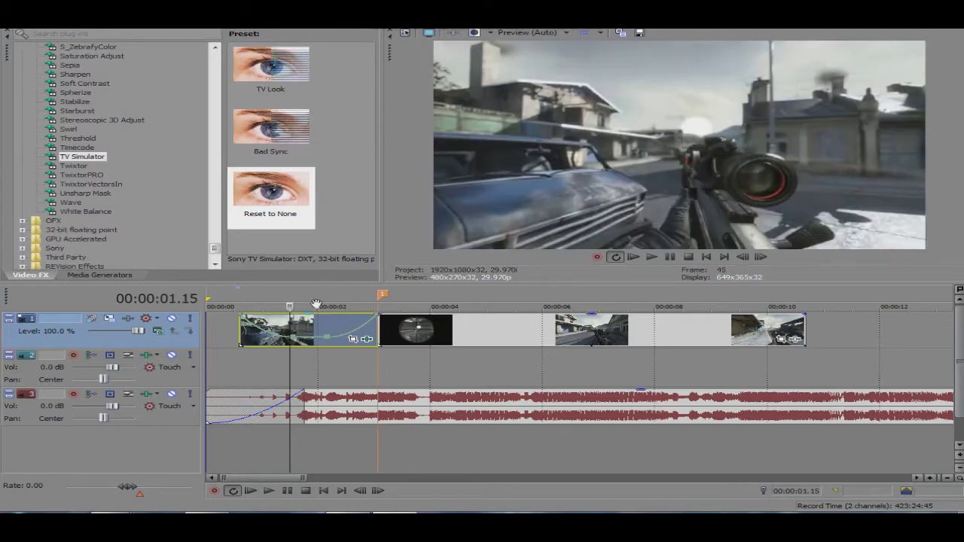
{"action": "left_click_drag", "start_coordinate": [287, 301], "coordinate": [379, 307]}
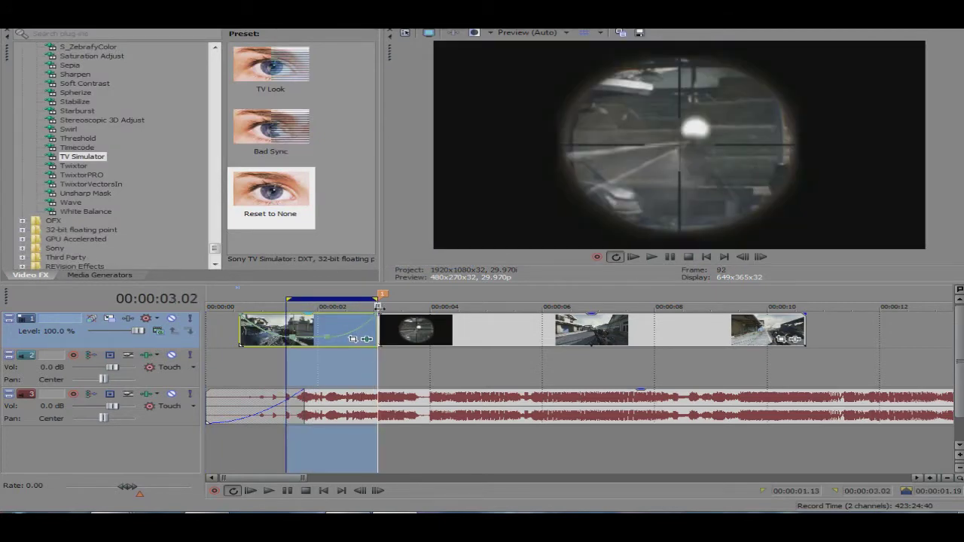
{"action": "left_click", "coordinate": [379, 307]}
{"action": "key", "text": "space"}
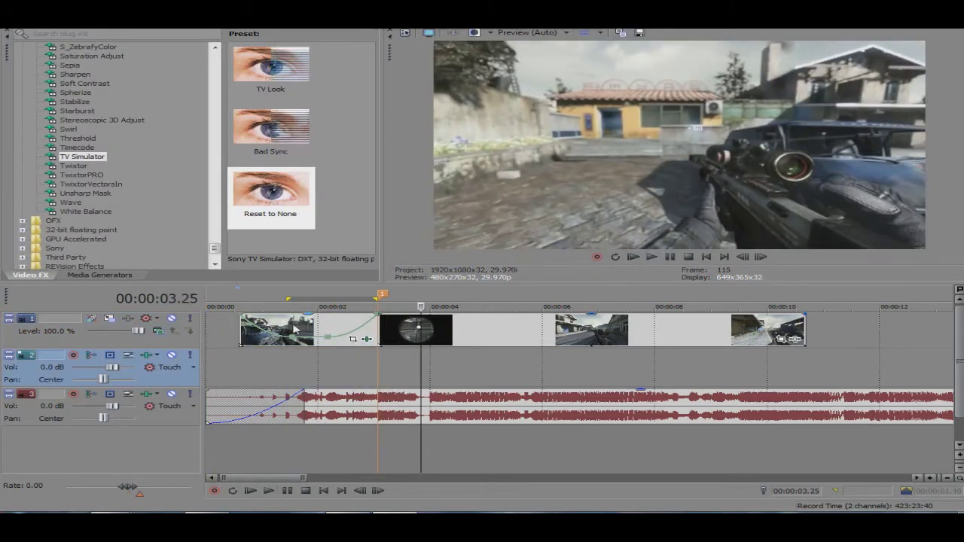
{"action": "left_click", "coordinate": [293, 328]}
{"action": "left_click", "coordinate": [651, 257]}
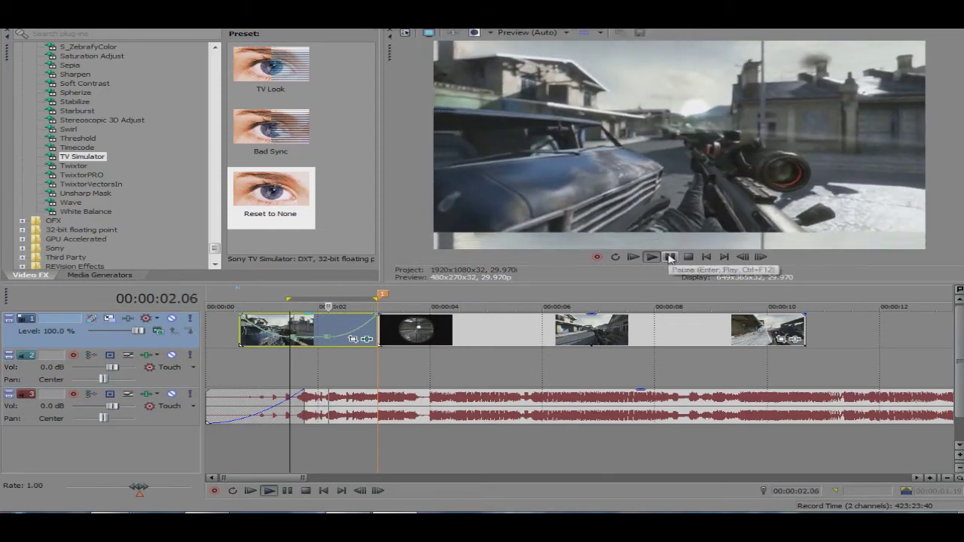
{"action": "left_click", "coordinate": [669, 257]}
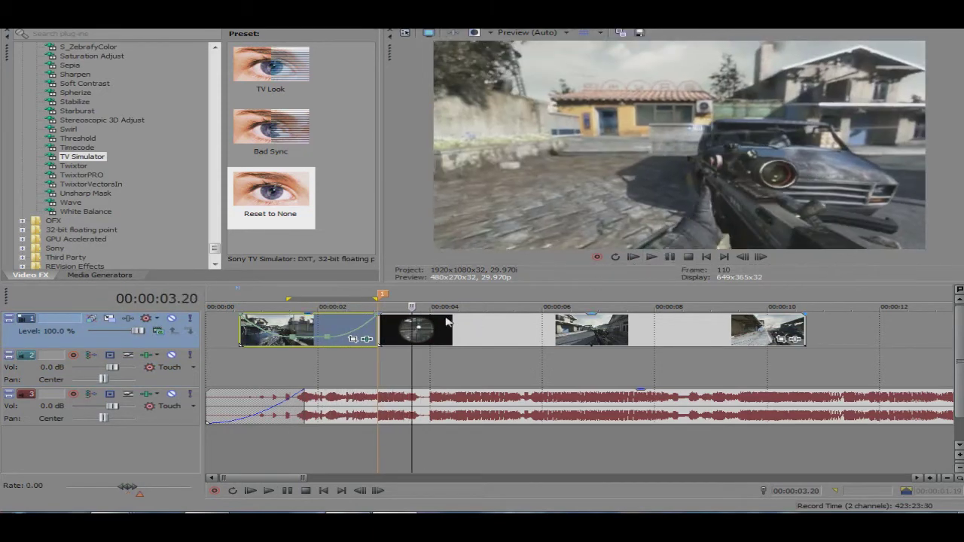
Review playback through the scope cut, then park at the scope clip's start, 03.02
{"action": "left_click", "coordinate": [385, 339]}
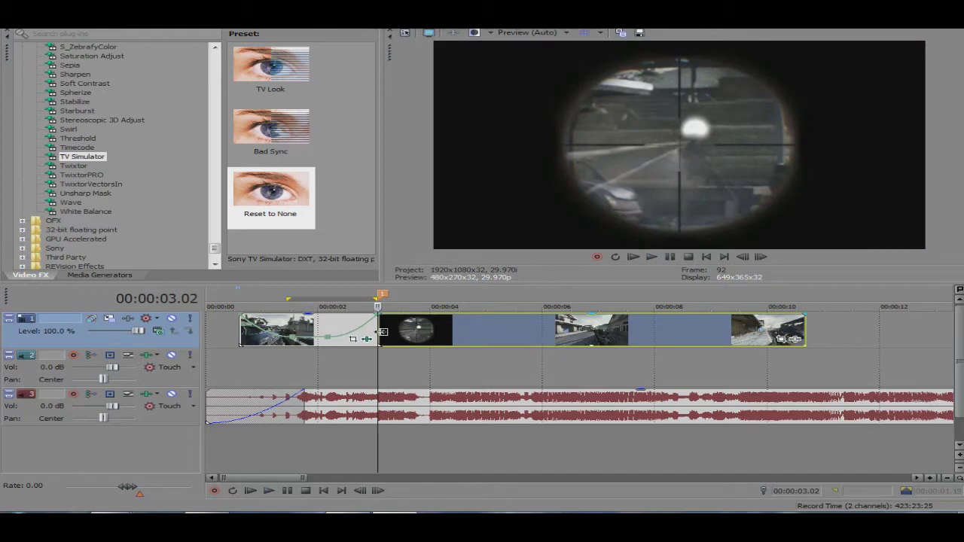
{"action": "left_click", "coordinate": [676, 257]}
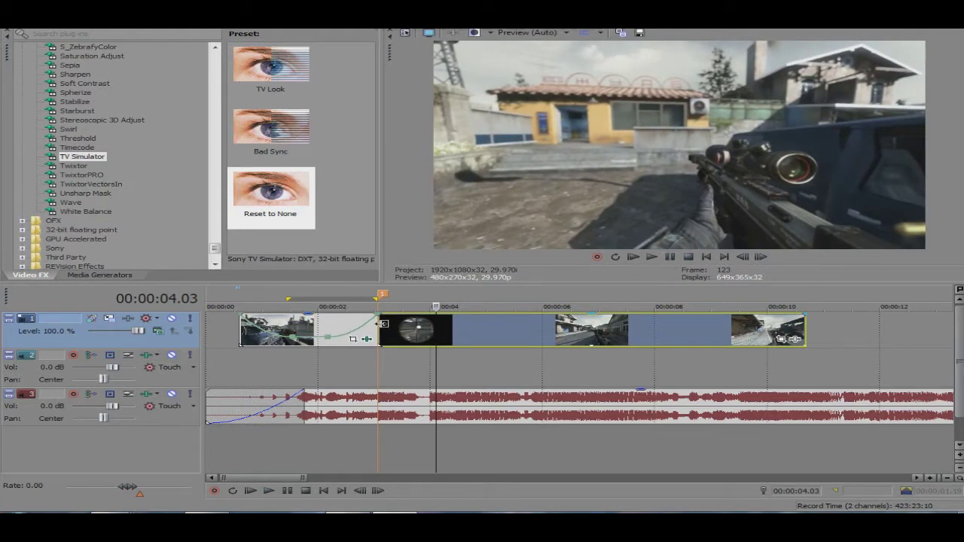
{"action": "left_click", "coordinate": [674, 259]}
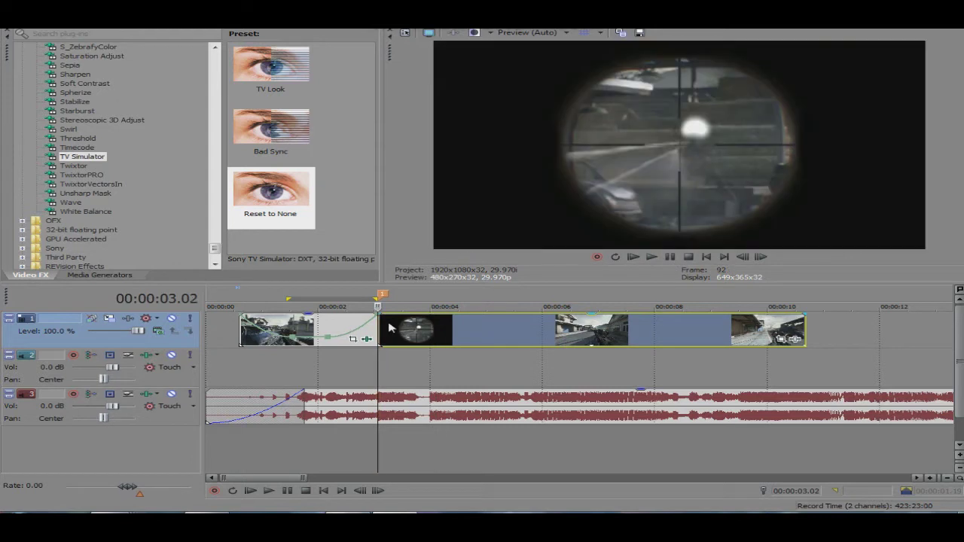
{"action": "left_click", "coordinate": [671, 258]}
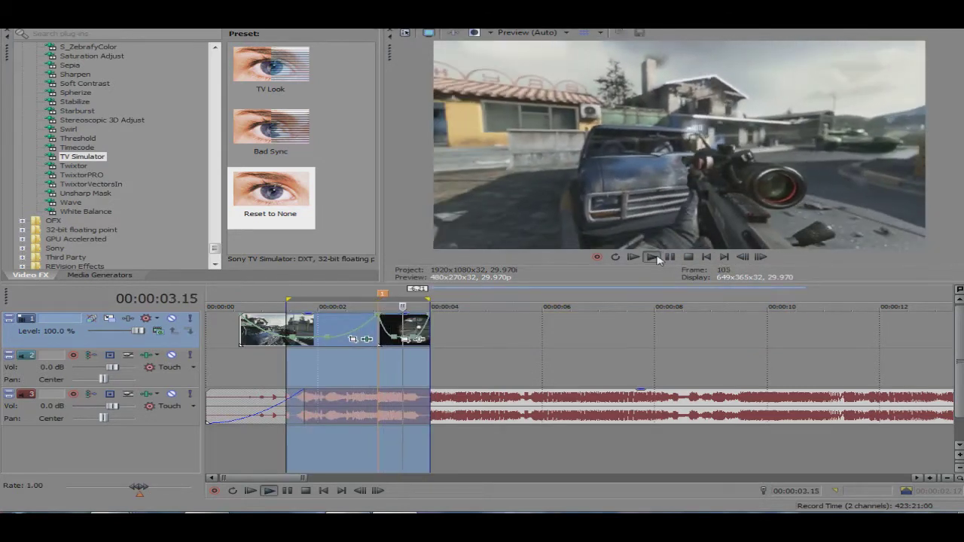
{"action": "left_click", "coordinate": [670, 258]}
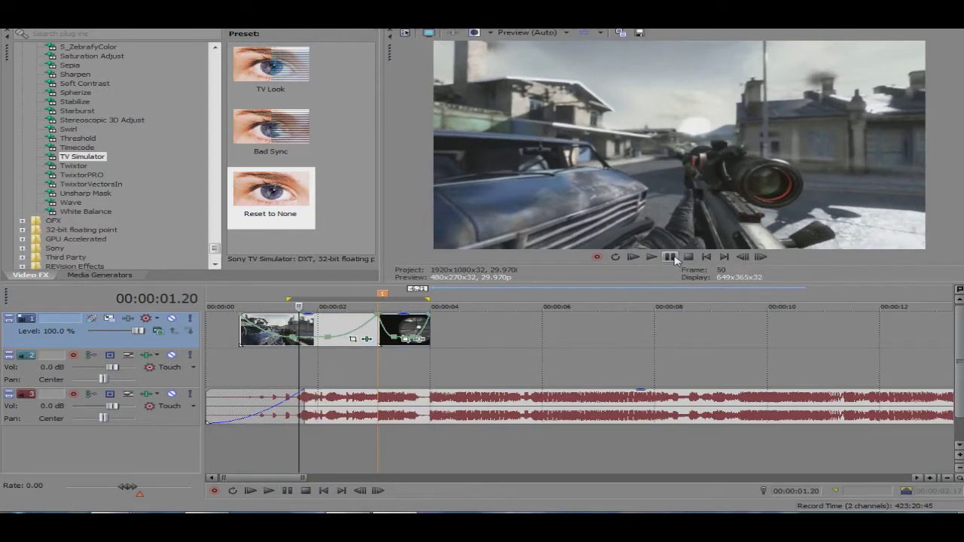
{"action": "left_click", "coordinate": [673, 258]}
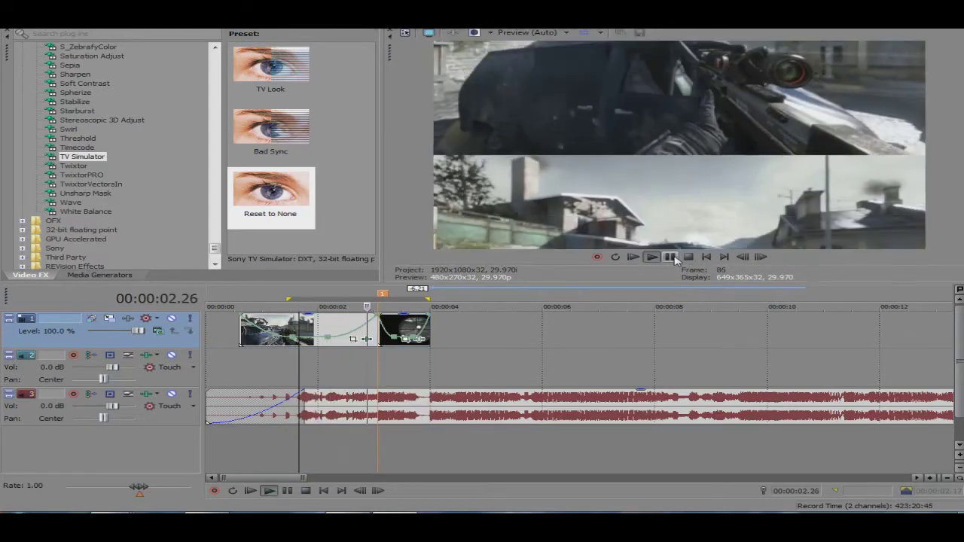
{"action": "left_click", "coordinate": [670, 256]}
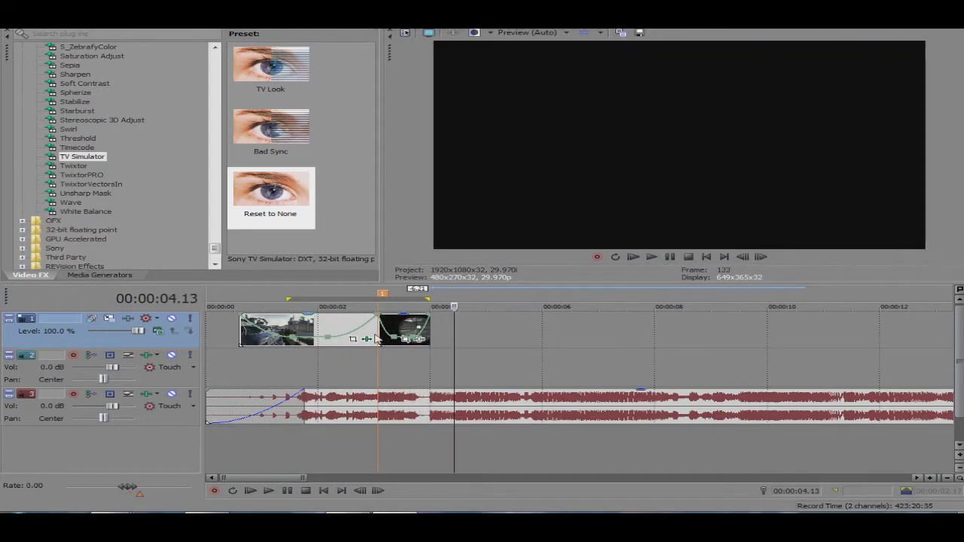
{"action": "left_click", "coordinate": [378, 332]}
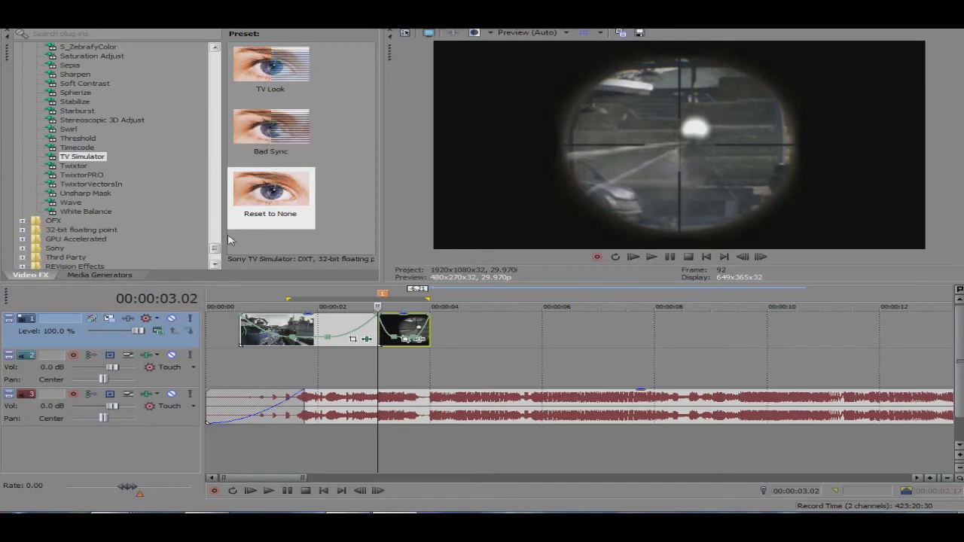
Apply S_Shake's 'S shake for second render' preset to all of video track 1
{"action": "left_click_drag", "start_coordinate": [214, 246], "coordinate": [202, 198]}
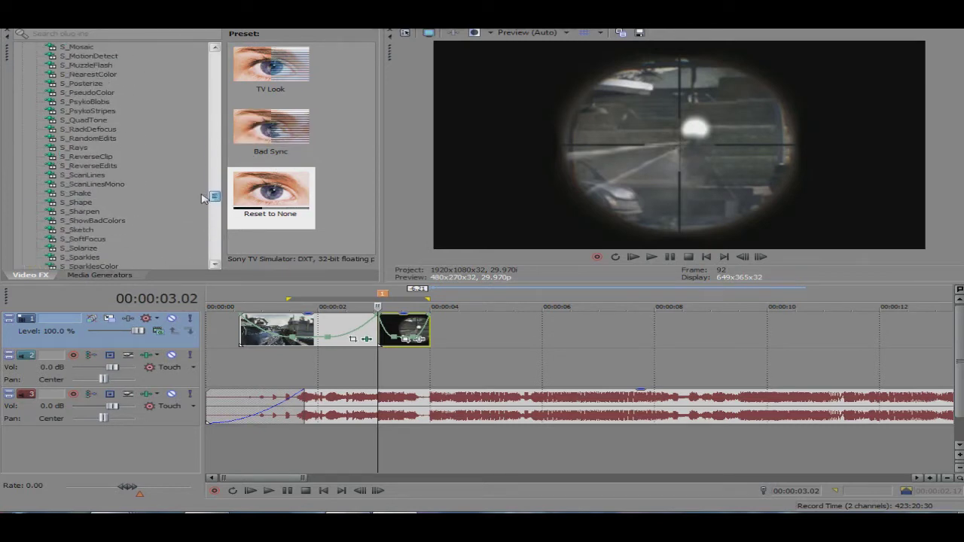
{"action": "left_click", "coordinate": [81, 193]}
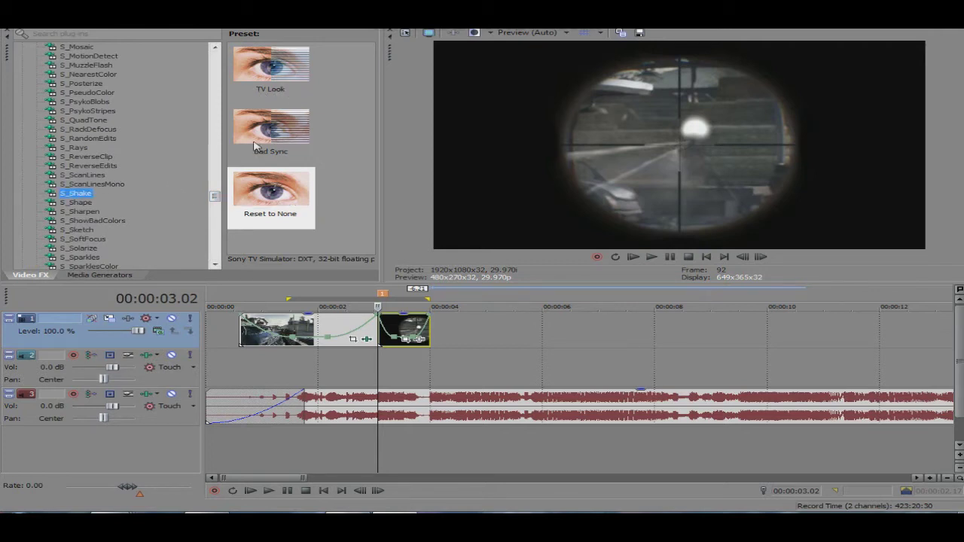
{"action": "left_click_drag", "start_coordinate": [370, 94], "coordinate": [369, 230]}
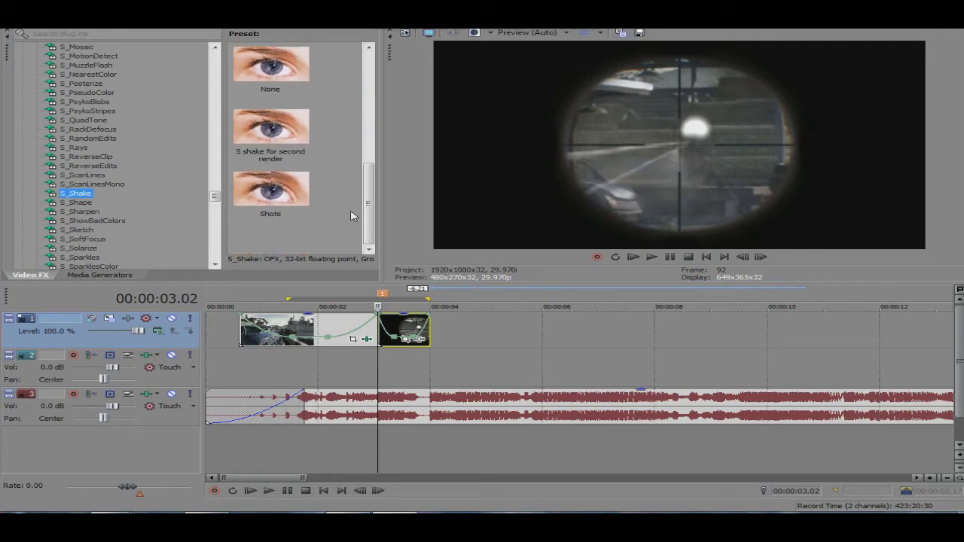
{"action": "left_click", "coordinate": [273, 151]}
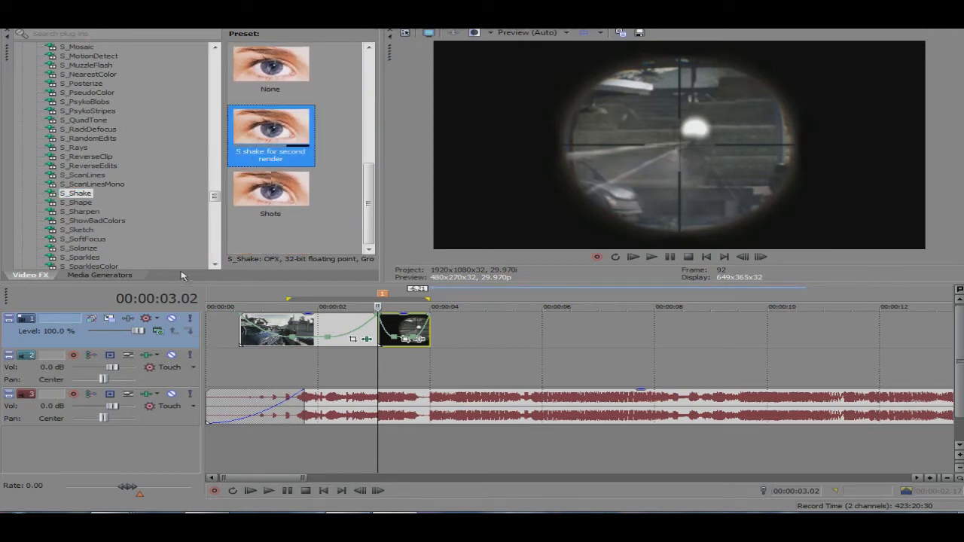
{"action": "left_click_drag", "start_coordinate": [134, 338], "coordinate": [136, 335]}
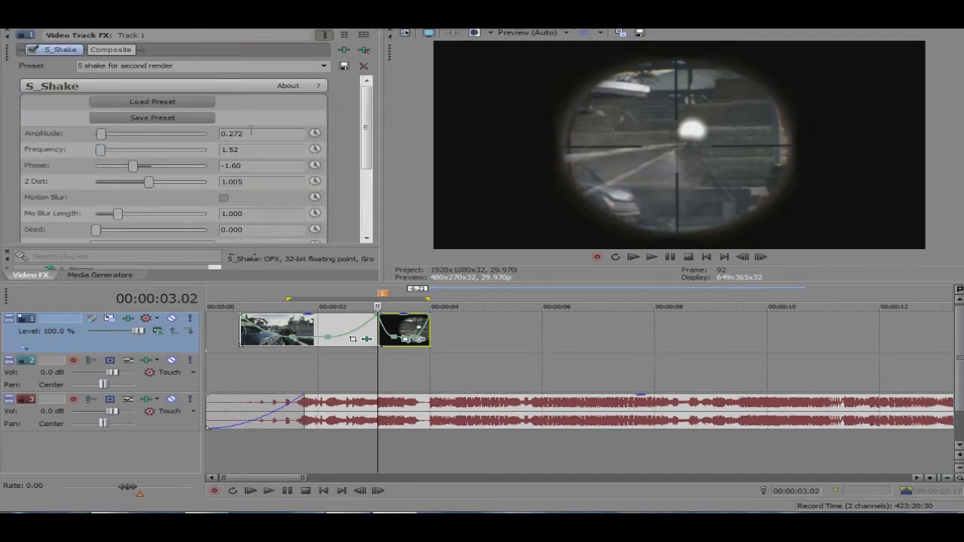
{"action": "scroll", "coordinate": [350, 143], "scroll_direction": "down", "scroll_amount": 4}
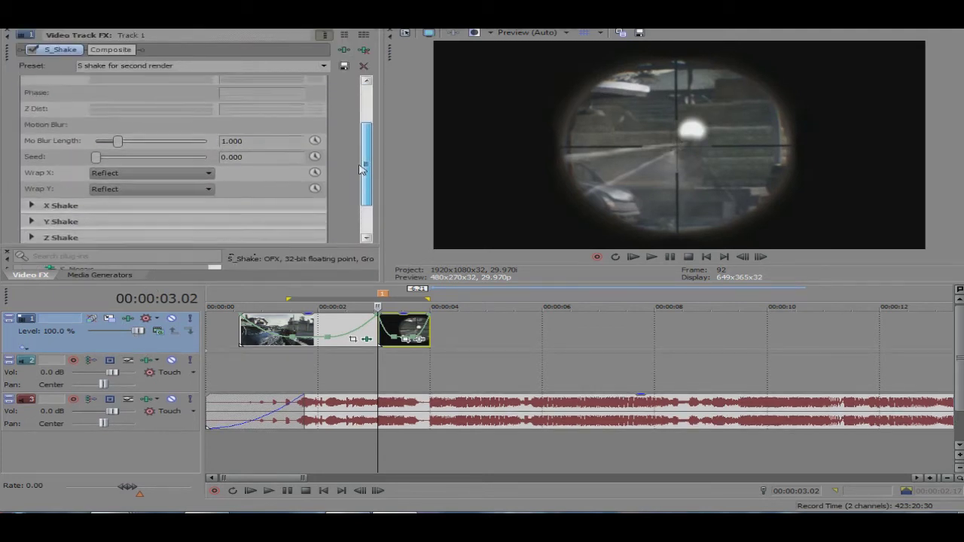
{"action": "scroll", "coordinate": [354, 144], "scroll_direction": "up", "scroll_amount": 3}
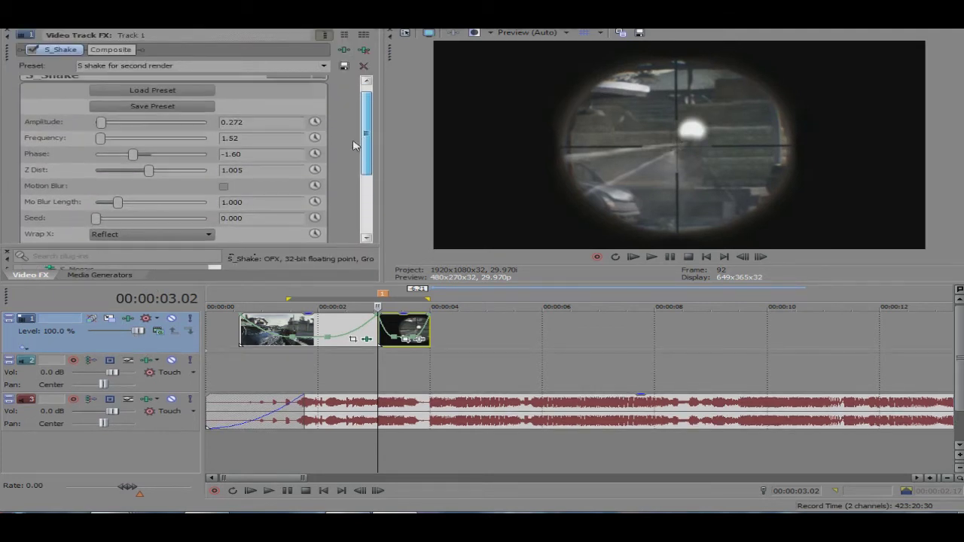
{"action": "left_click", "coordinate": [11, 32]}
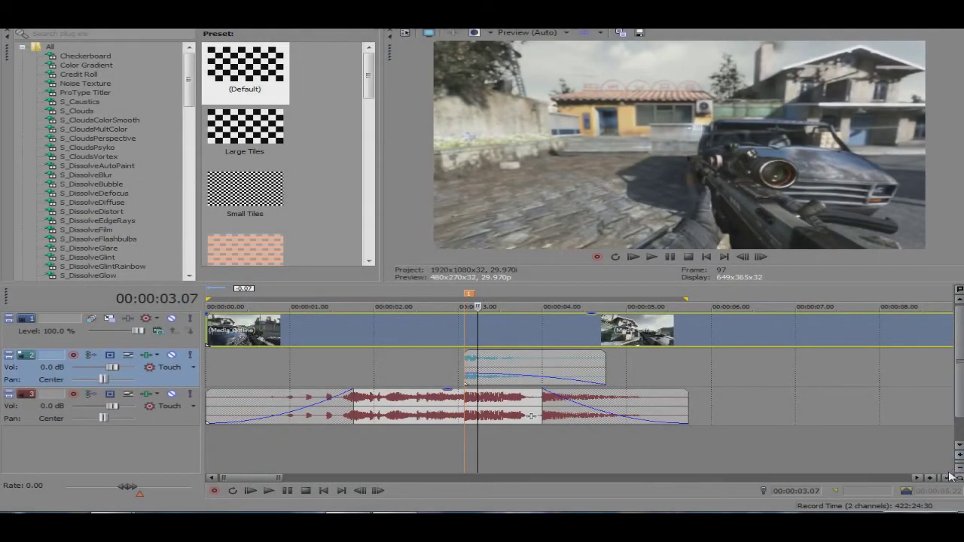
Disable resampling for '4k clip for tv simulator tut' in its event properties
{"action": "left_click", "coordinate": [949, 477]}
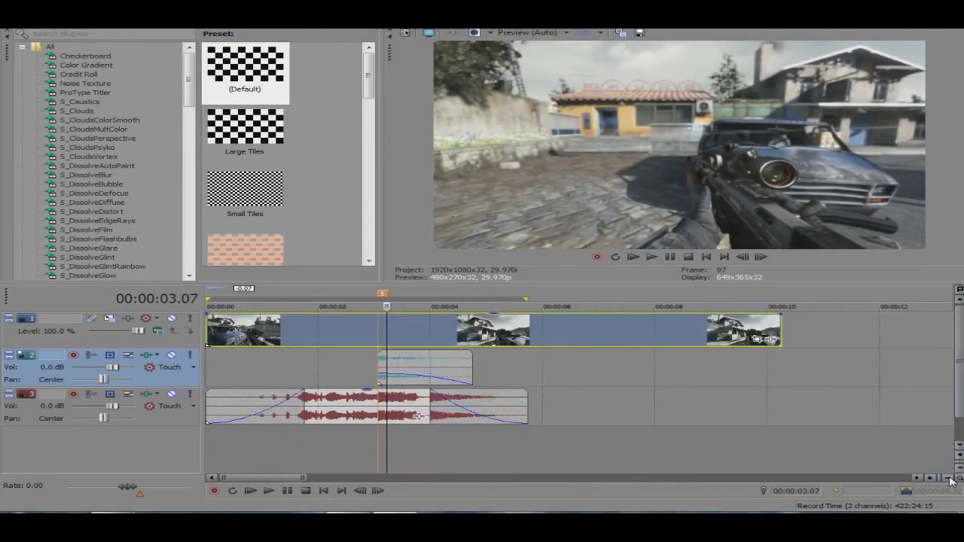
{"action": "right_click", "coordinate": [315, 340]}
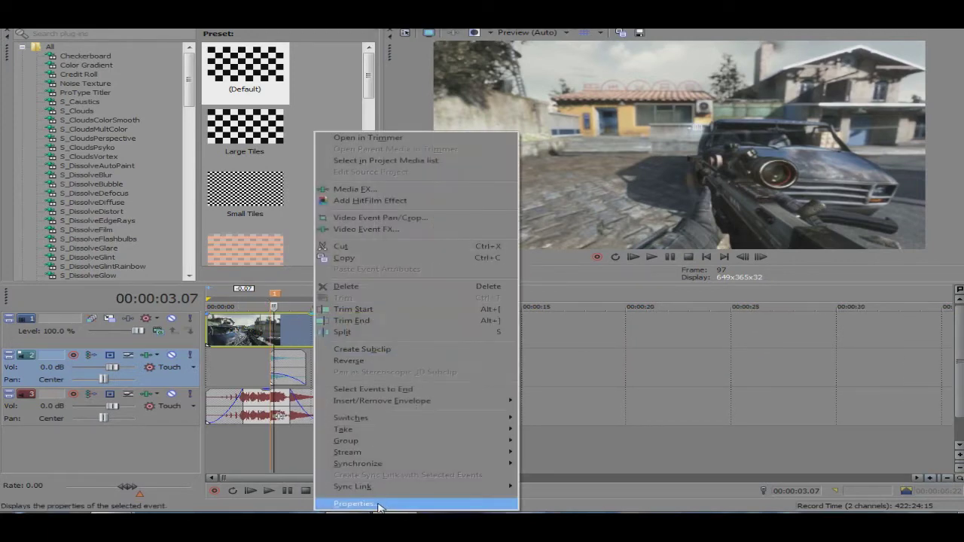
{"action": "left_click", "coordinate": [355, 503]}
{"action": "left_click", "coordinate": [413, 200]}
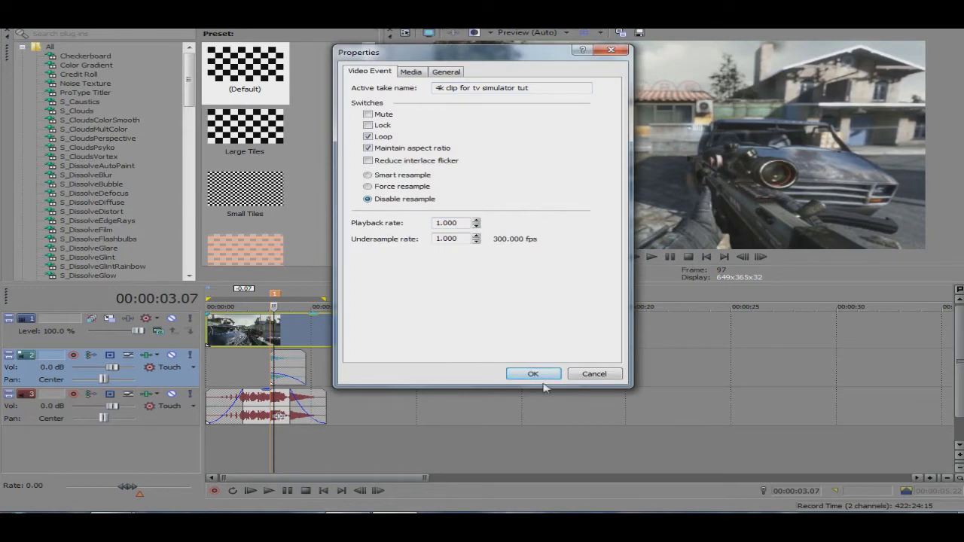
{"action": "left_click", "coordinate": [533, 374]}
{"action": "left_click", "coordinate": [934, 478]}
{"action": "left_click", "coordinate": [937, 480]}
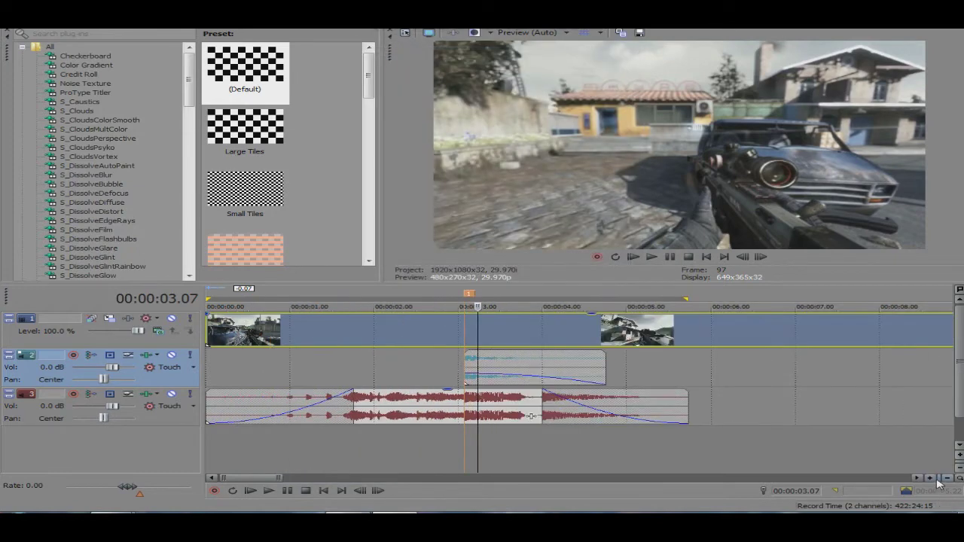
Scrub through the opening to locate where the scope view begins
{"action": "left_click", "coordinate": [939, 477]}
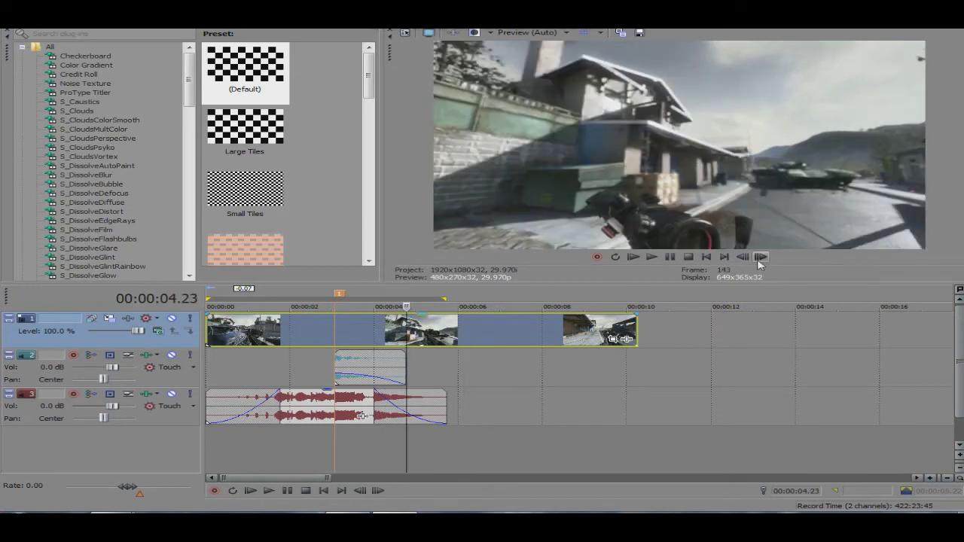
{"action": "left_click", "coordinate": [760, 257]}
{"action": "left_click", "coordinate": [760, 257]}
{"action": "left_click", "coordinate": [760, 257]}
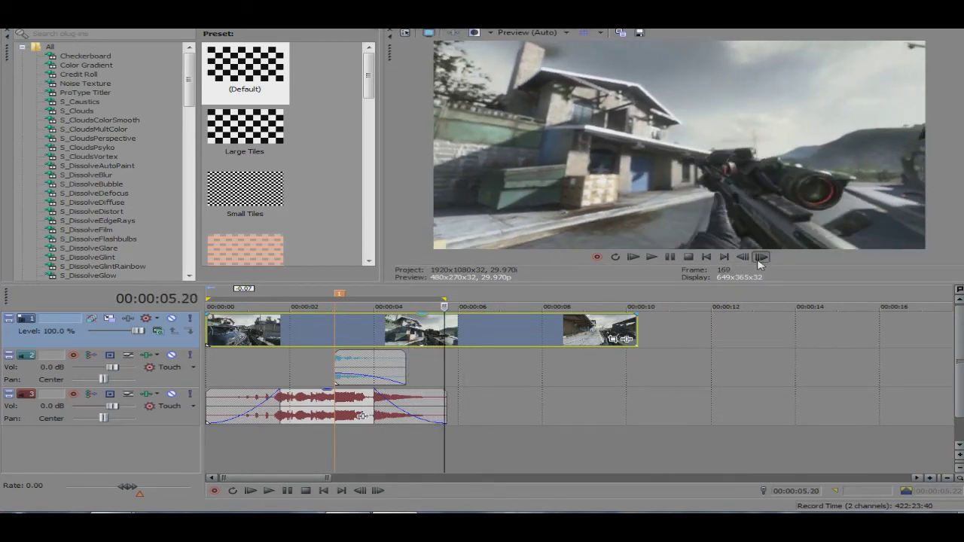
{"action": "left_click", "coordinate": [335, 331]}
{"action": "left_click", "coordinate": [302, 334]}
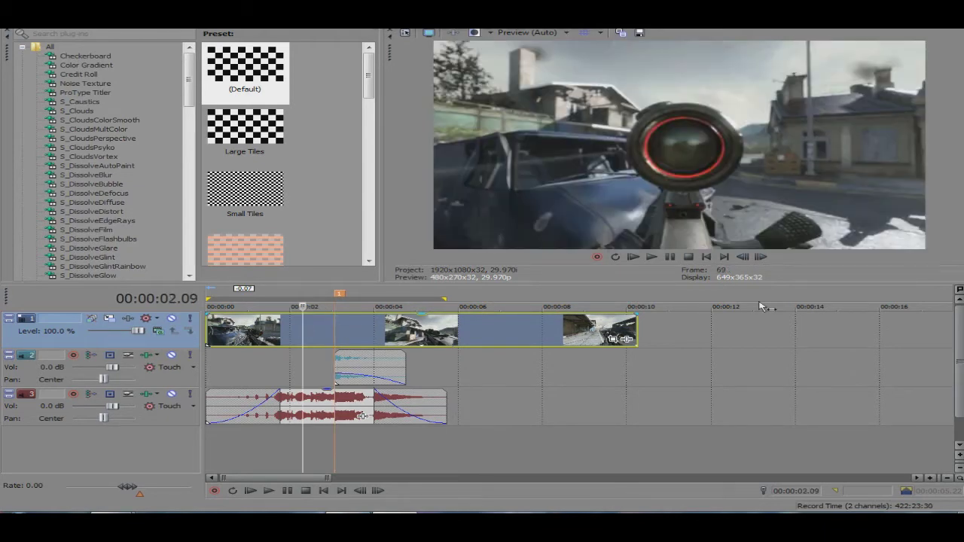
{"action": "left_click", "coordinate": [262, 334]}
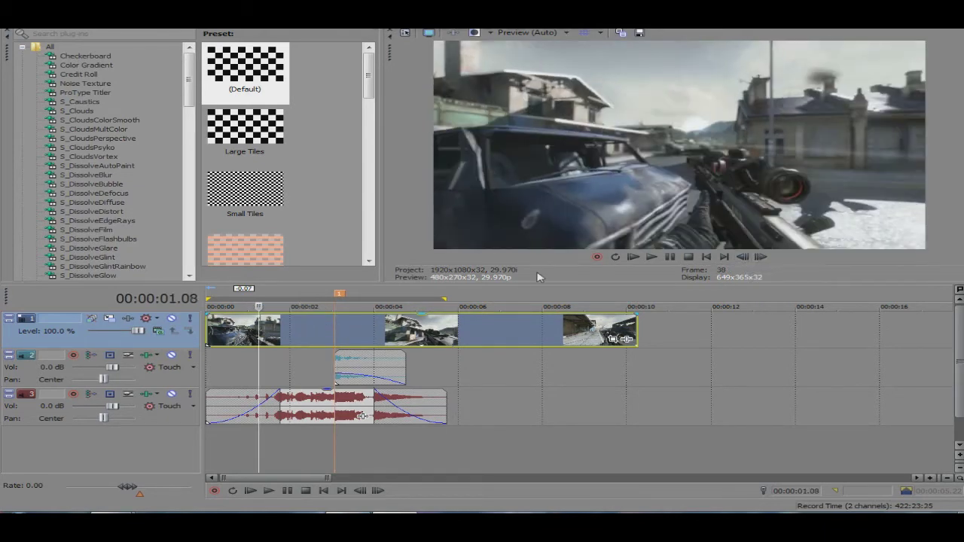
{"action": "left_click", "coordinate": [273, 333]}
{"action": "left_click", "coordinate": [299, 334]}
{"action": "left_click", "coordinate": [317, 335]}
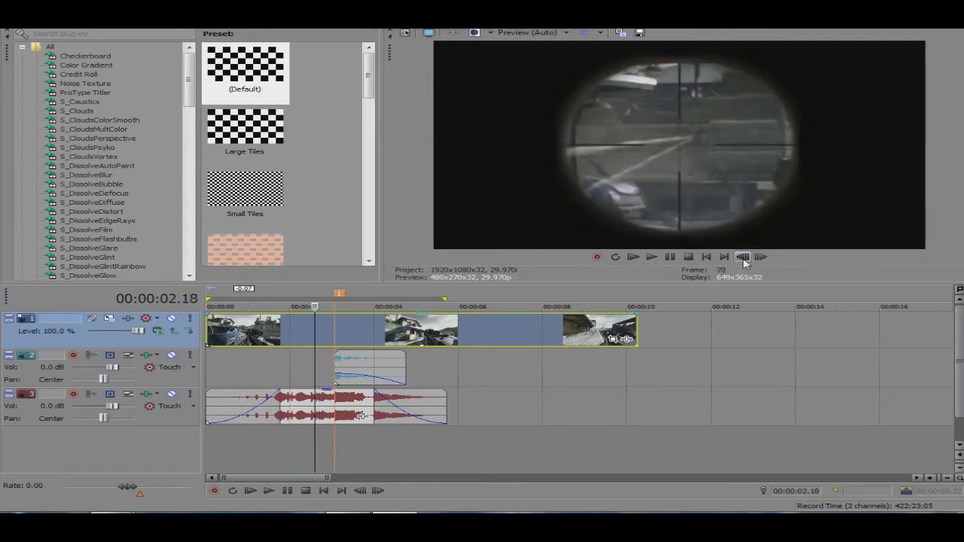
Trim the first clip's start and select the music at 00:00:03.02
{"action": "left_click_drag", "start_coordinate": [208, 331], "coordinate": [260, 331]}
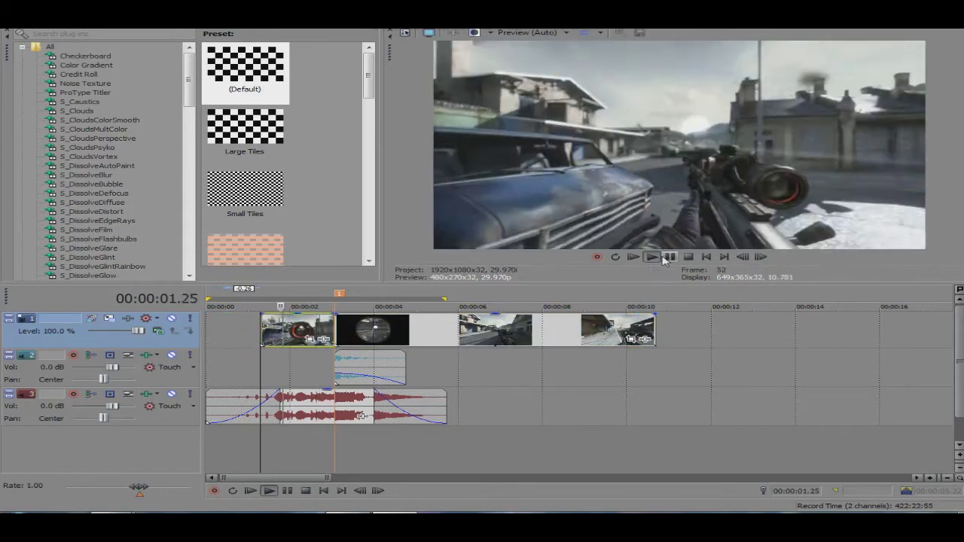
{"action": "left_click", "coordinate": [339, 323]}
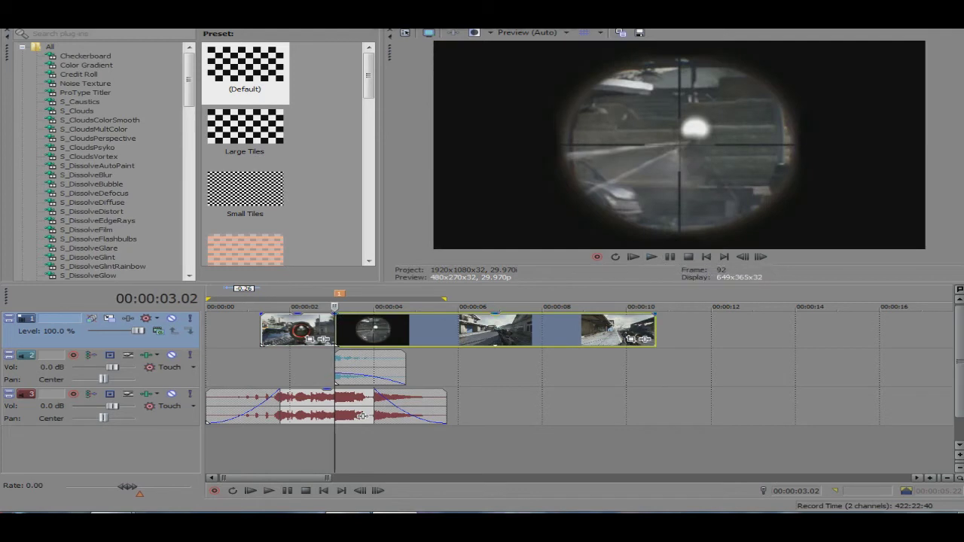
{"action": "left_click", "coordinate": [931, 478]}
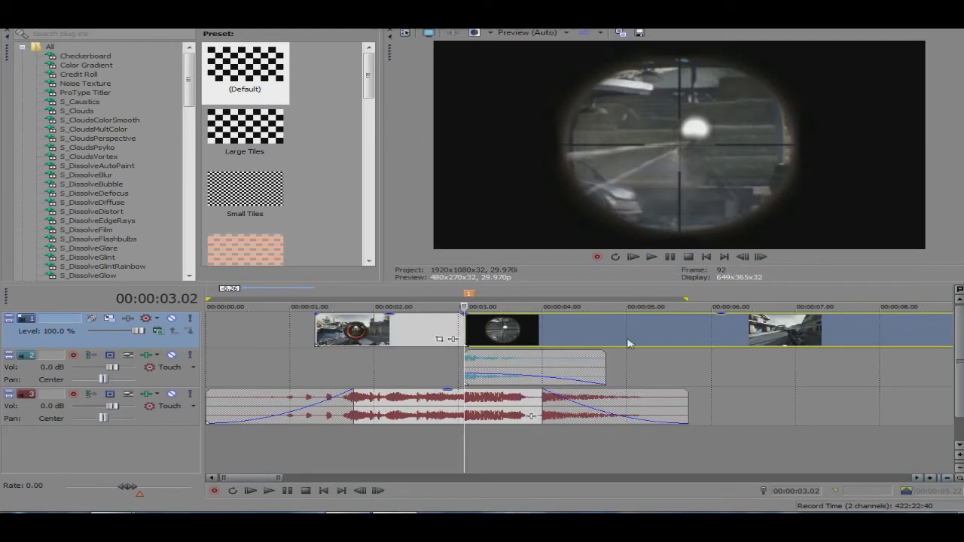
{"action": "left_click", "coordinate": [543, 324]}
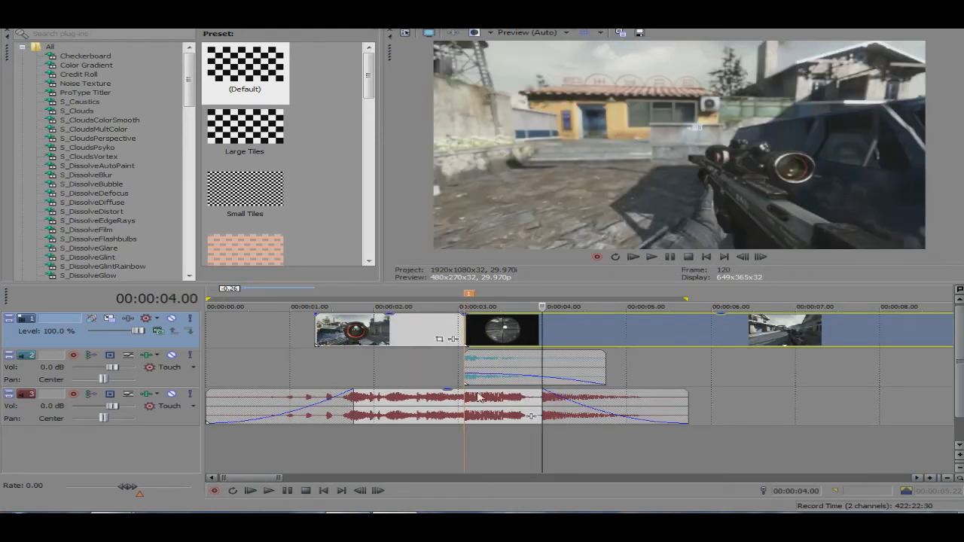
{"action": "left_click", "coordinate": [464, 409]}
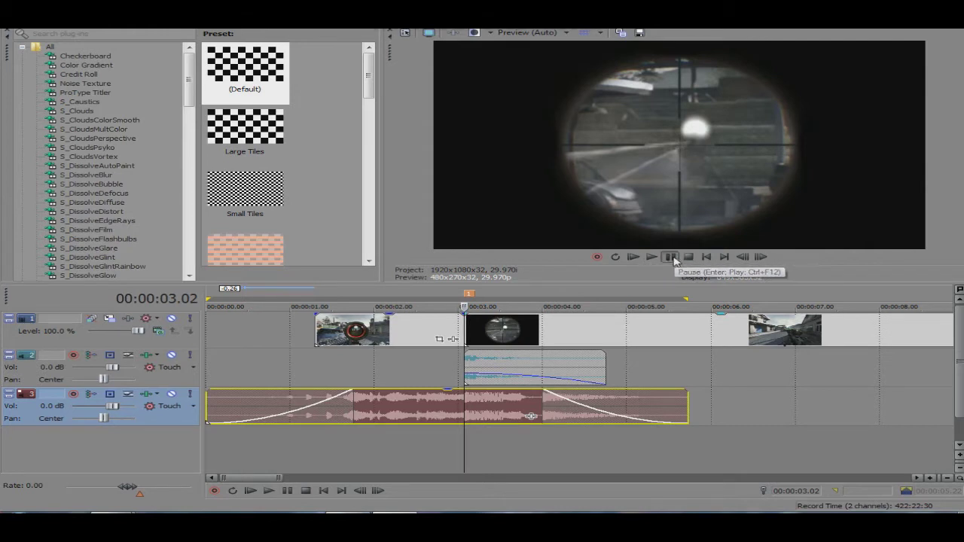
{"action": "left_click", "coordinate": [670, 256]}
Split the music event on track 3 where the scope shot begins
{"action": "left_click", "coordinate": [468, 328]}
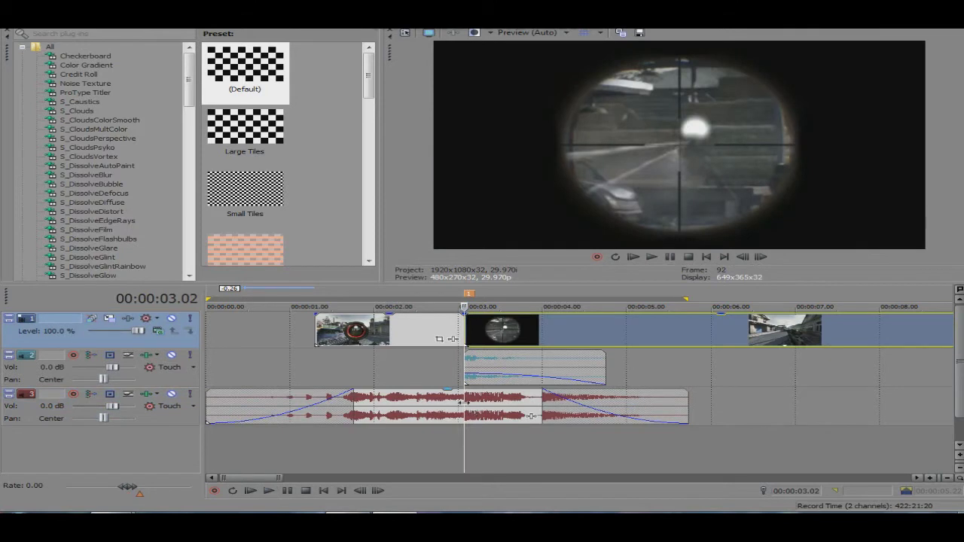
{"action": "left_click", "coordinate": [531, 415]}
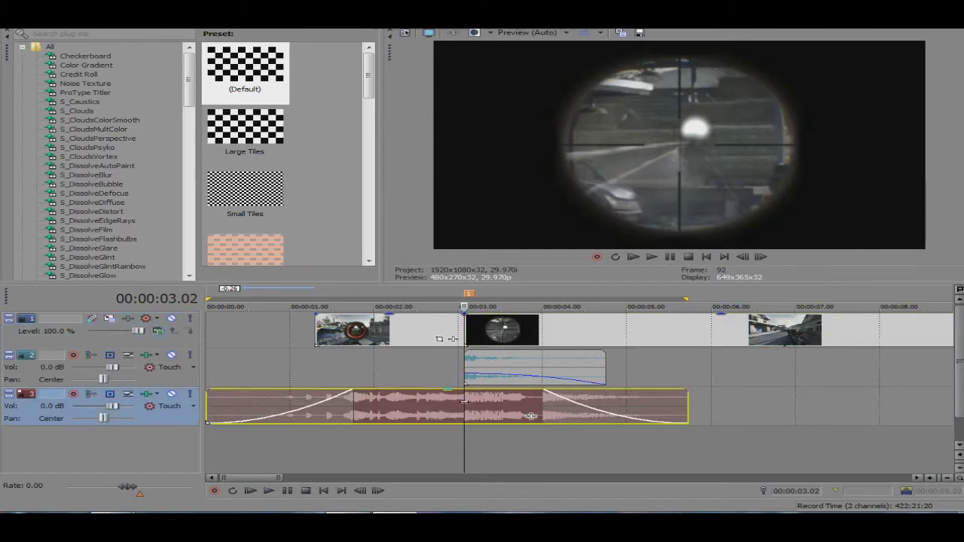
{"action": "key", "text": "s"}
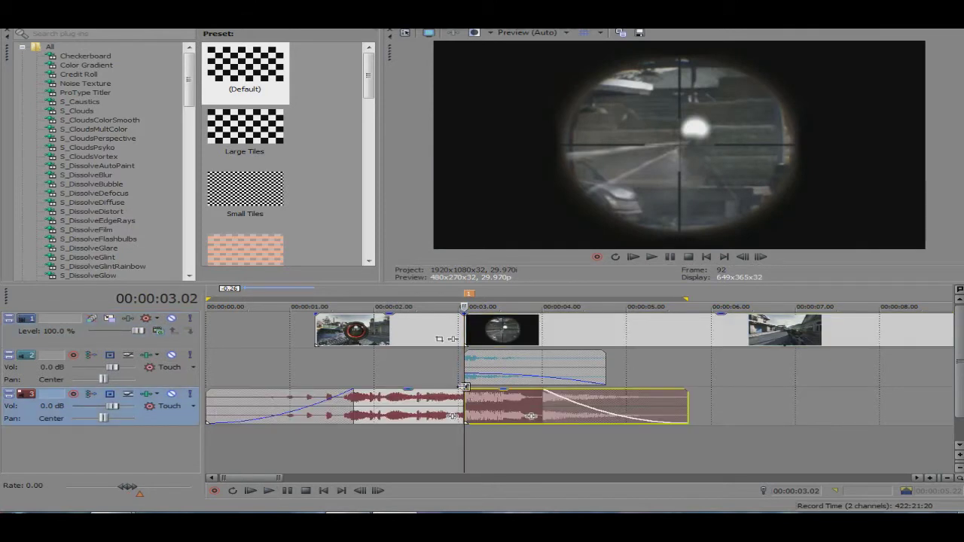
Add a Smooth/Enhance audio effect set to -5 to the later music piece
{"action": "right_click", "coordinate": [490, 414]}
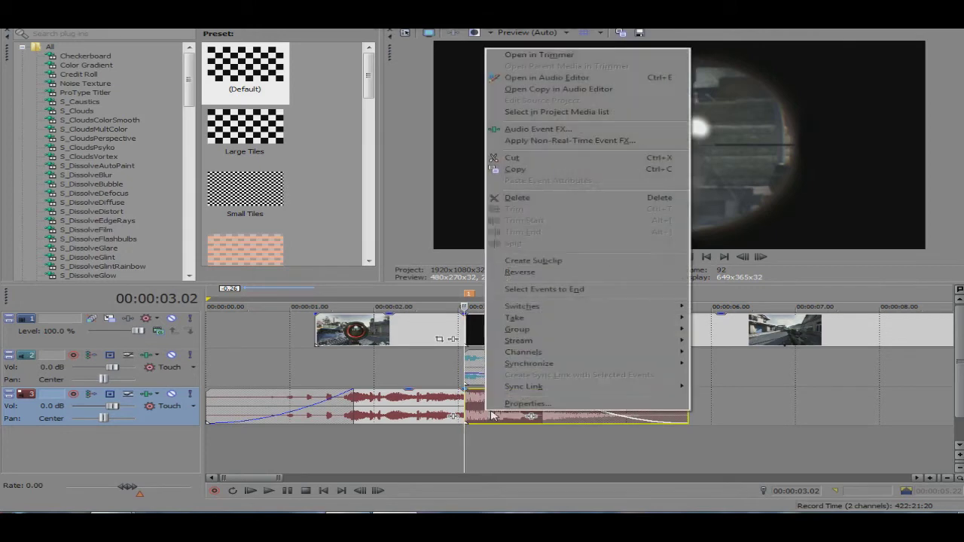
{"action": "left_click", "coordinate": [473, 403]}
{"action": "right_click", "coordinate": [484, 399]}
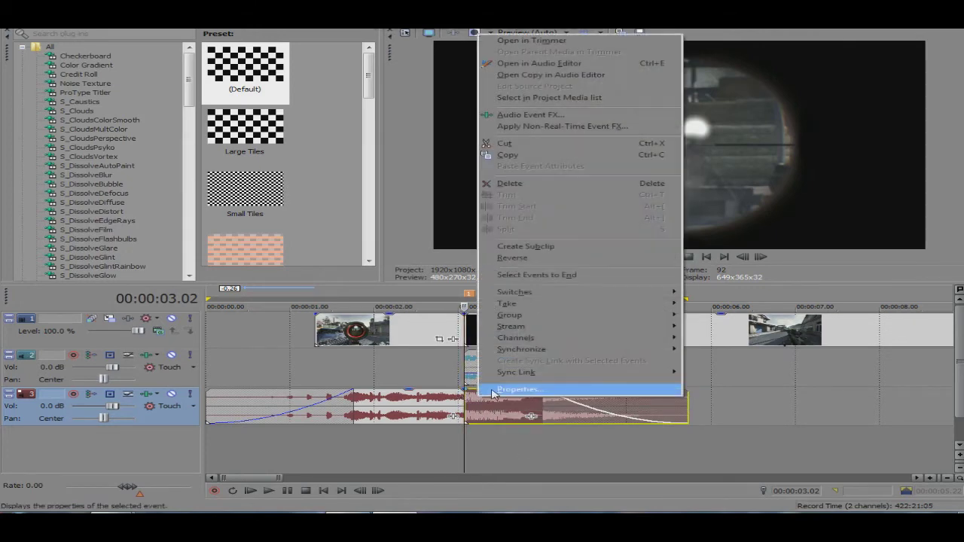
{"action": "left_click", "coordinate": [529, 114]}
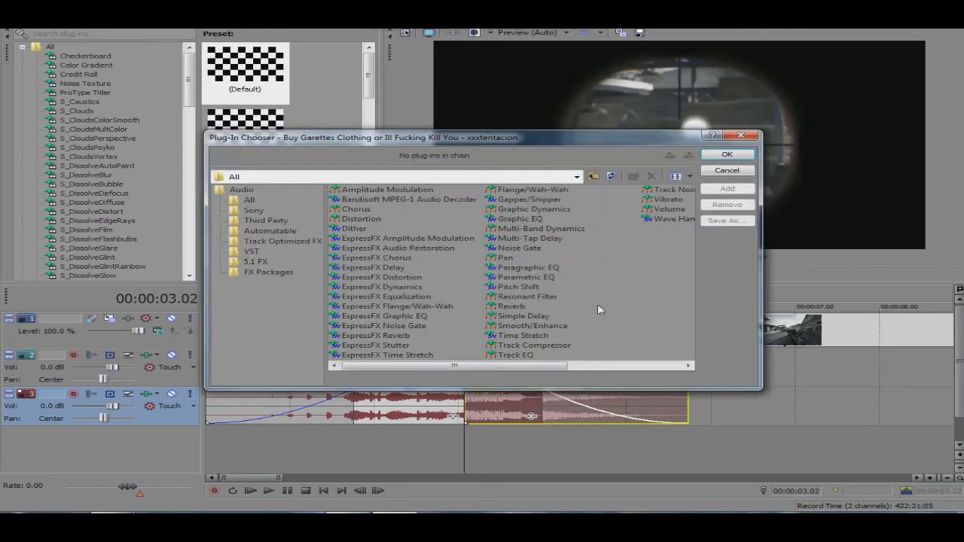
{"action": "left_click", "coordinate": [741, 135]}
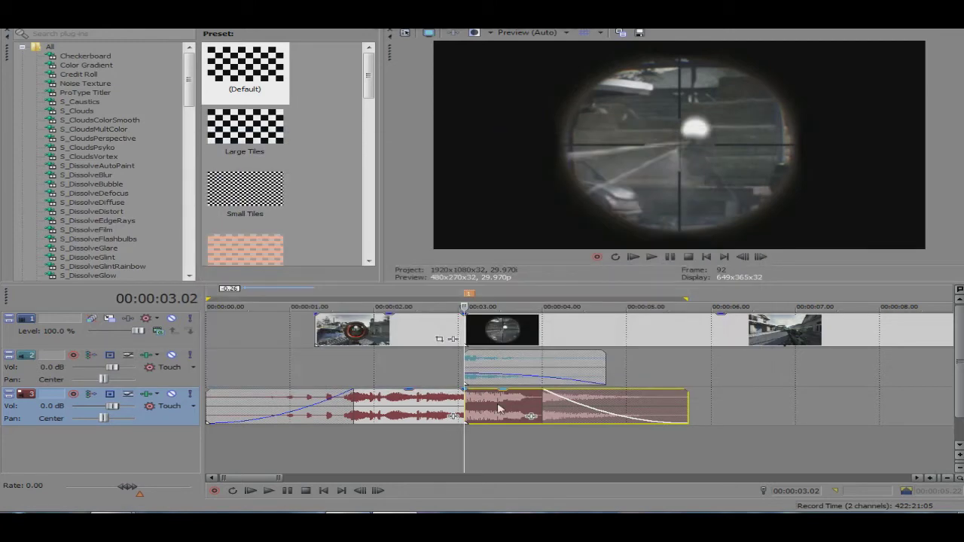
{"action": "right_click", "coordinate": [498, 409]}
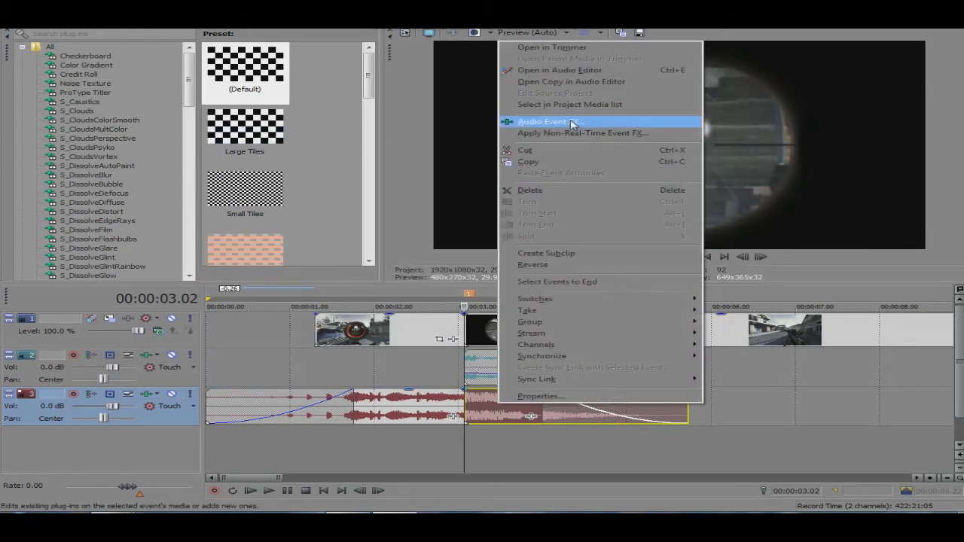
{"action": "left_click", "coordinate": [572, 122]}
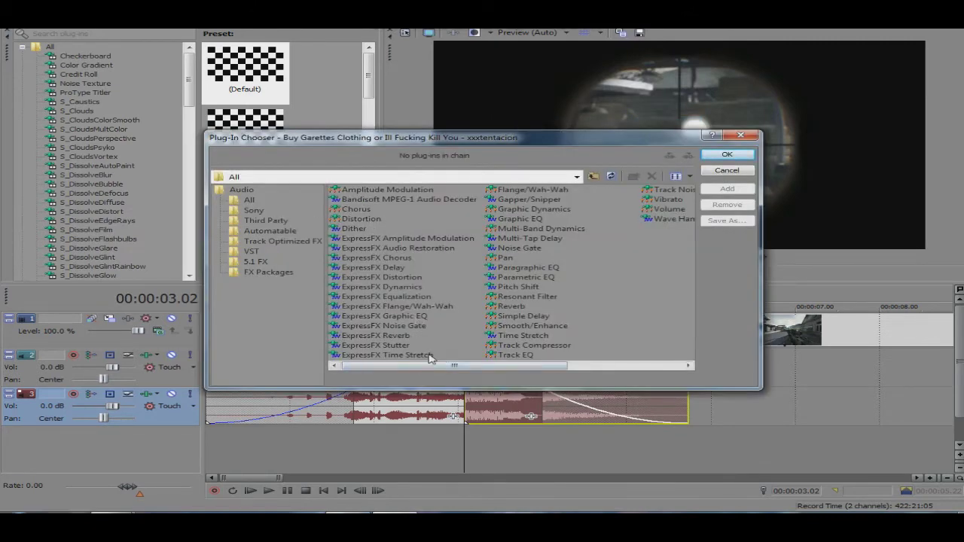
{"action": "left_click", "coordinate": [553, 328]}
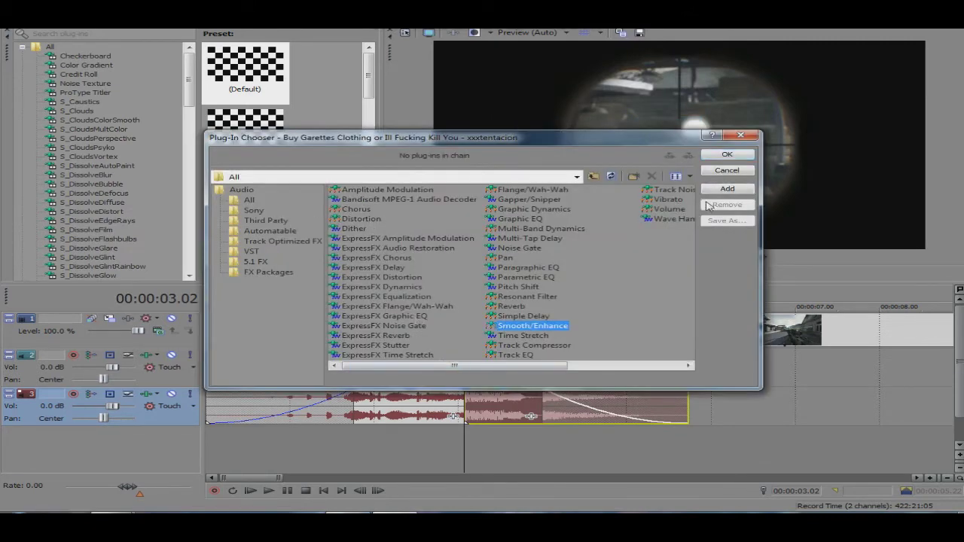
{"action": "left_click", "coordinate": [724, 189]}
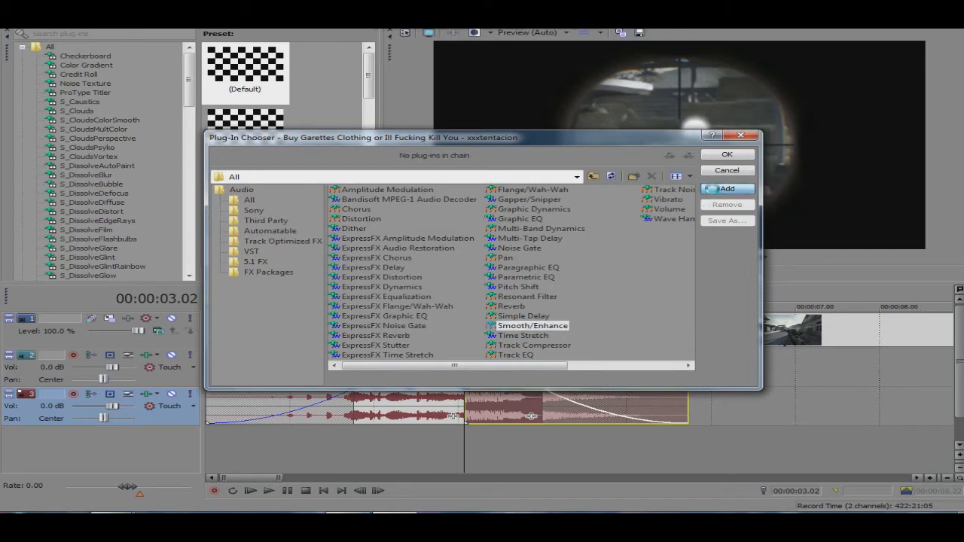
{"action": "left_click", "coordinate": [726, 154]}
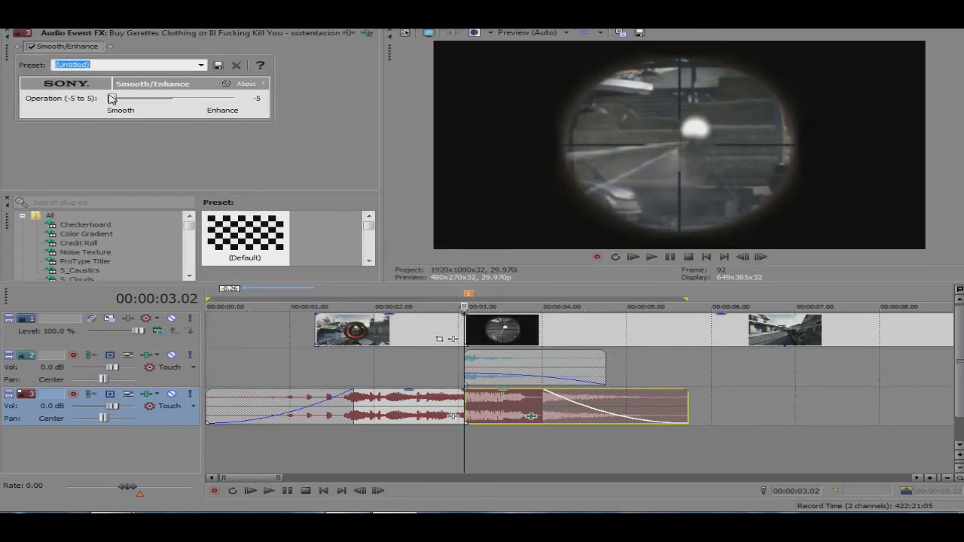
{"action": "left_click", "coordinate": [19, 33]}
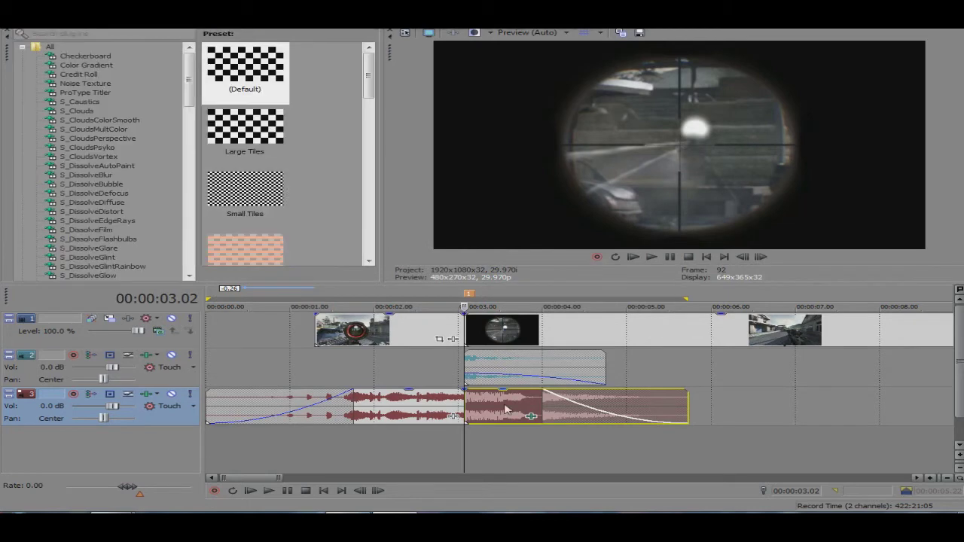
Preview the muffled music and stop the playhead at 00:00:05.22
{"action": "left_click", "coordinate": [427, 367]}
{"action": "left_click", "coordinate": [659, 257]}
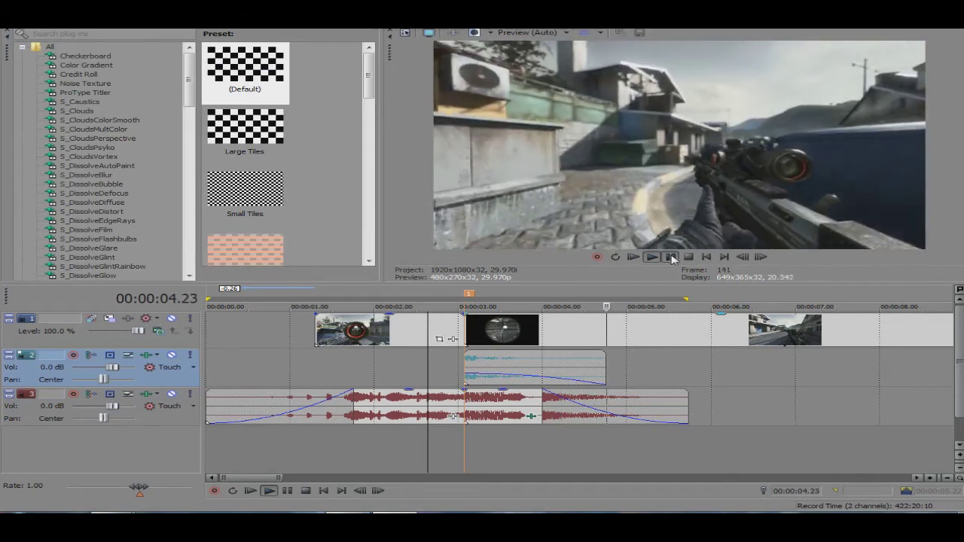
{"action": "key", "text": "space"}
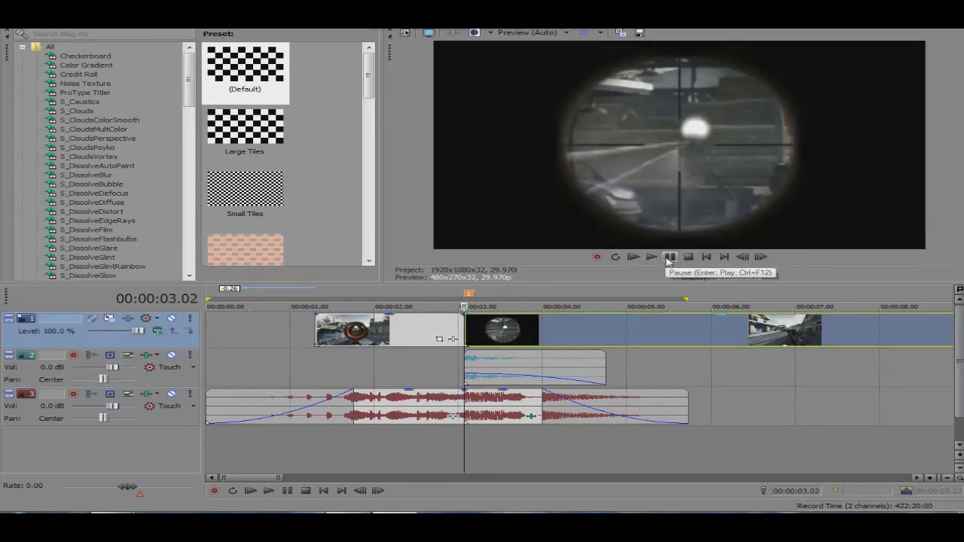
{"action": "key", "text": "space"}
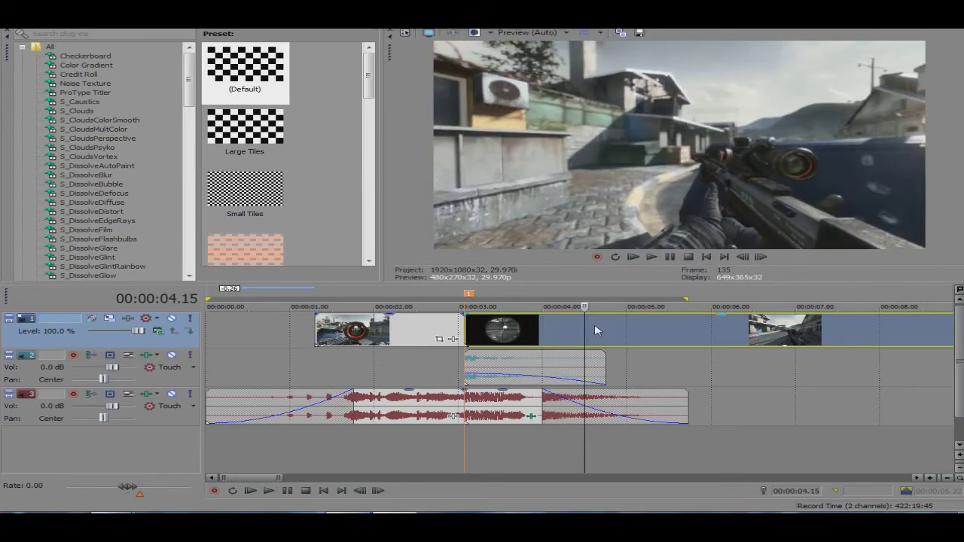
{"action": "key", "text": "Return"}
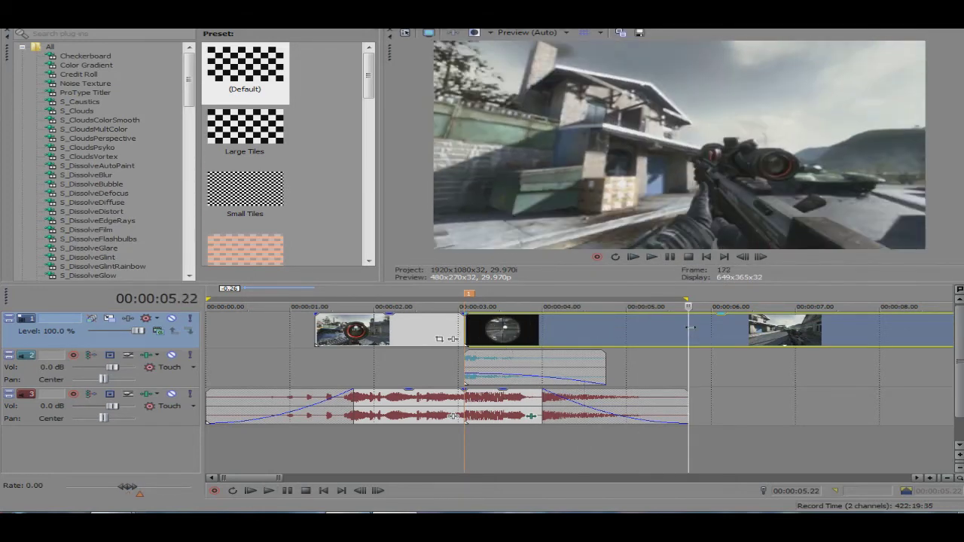
Split the gameplay video at 00:00:05.22 and delete the tail after it
{"action": "key", "text": "s"}
{"action": "right_click", "coordinate": [743, 333]}
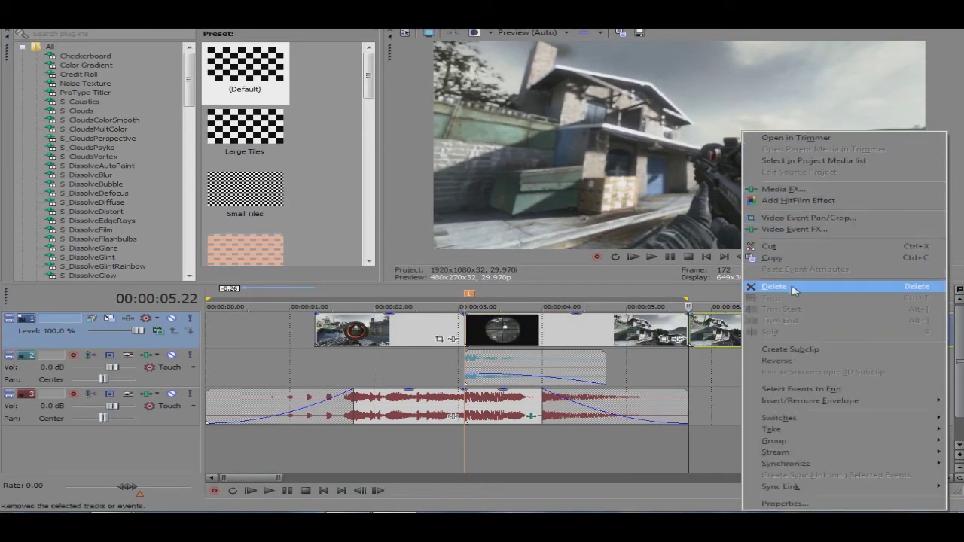
{"action": "left_click", "coordinate": [761, 288]}
{"action": "right_click", "coordinate": [600, 343]}
{"action": "left_click", "coordinate": [632, 506]}
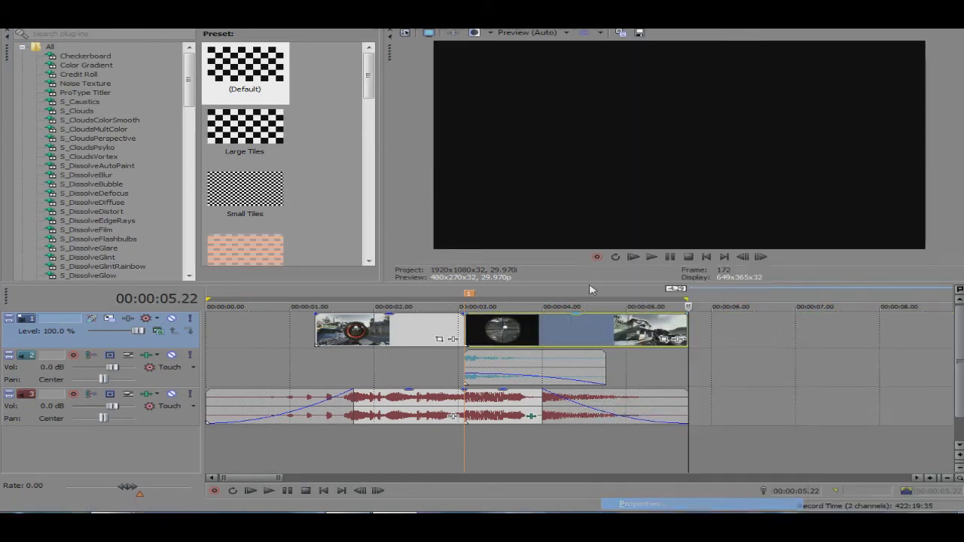
{"action": "left_click", "coordinate": [539, 376]}
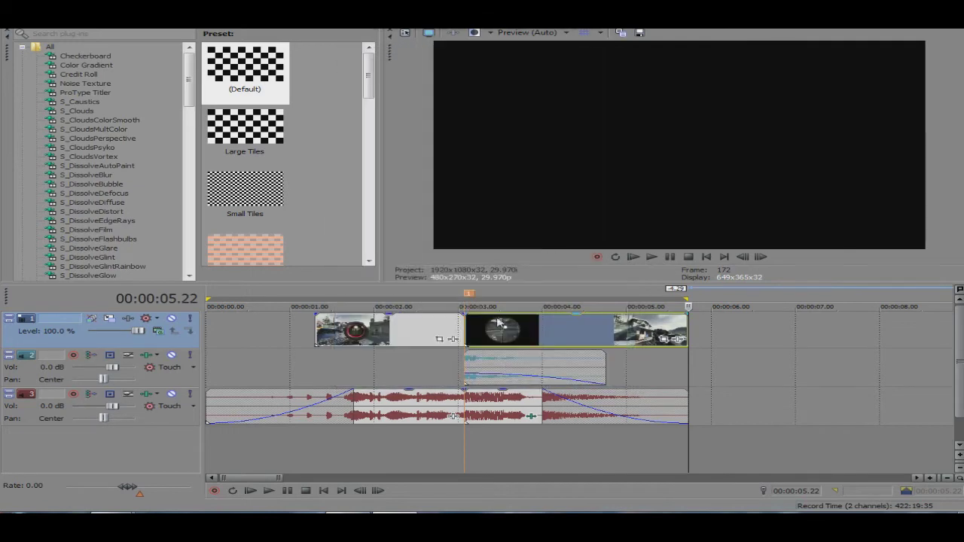
{"action": "scroll", "coordinate": [165, 81], "scroll_direction": "down", "scroll_amount": 5}
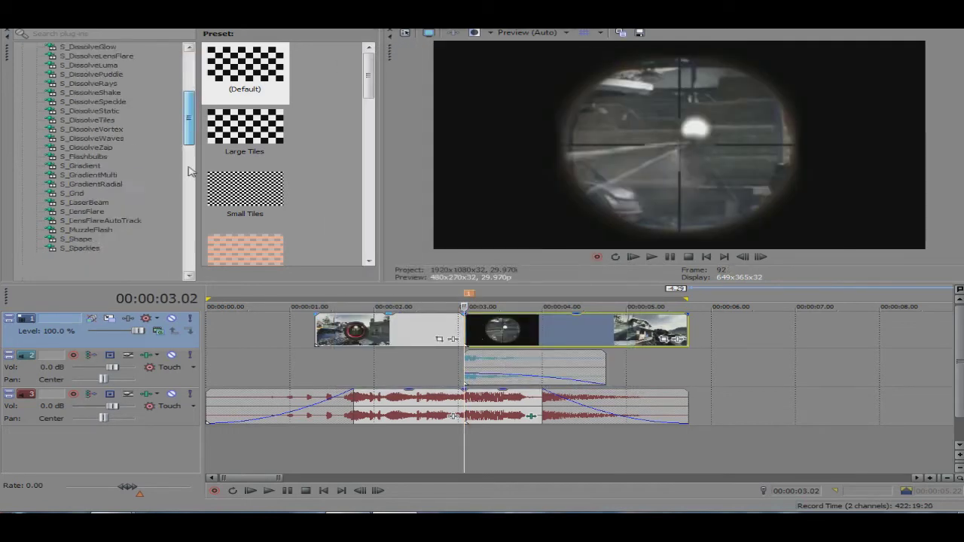
{"action": "scroll", "coordinate": [165, 81], "scroll_direction": "up", "scroll_amount": 4}
{"action": "key", "text": "alt+v"}
{"action": "left_click", "coordinate": [222, 117]}
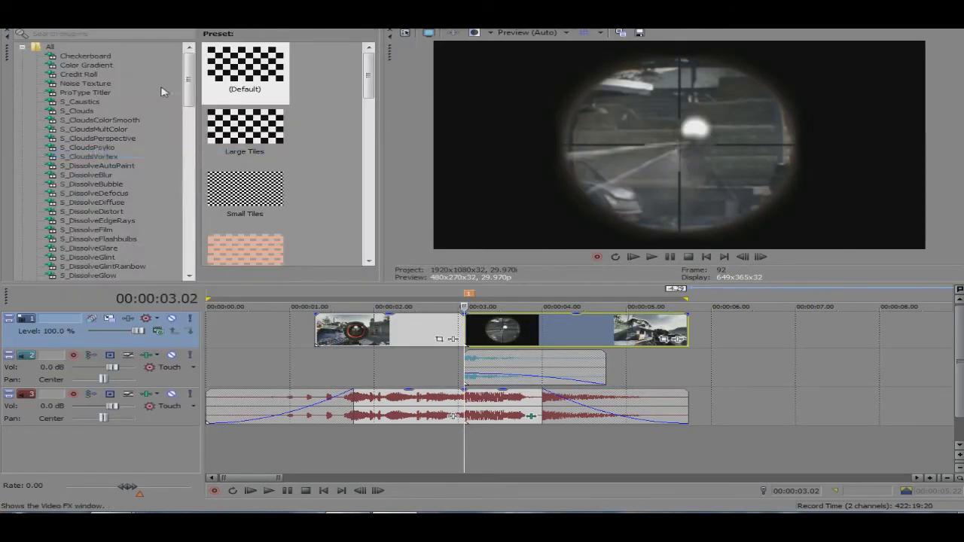
{"action": "scroll", "coordinate": [222, 117], "scroll_direction": "down", "scroll_amount": 10}
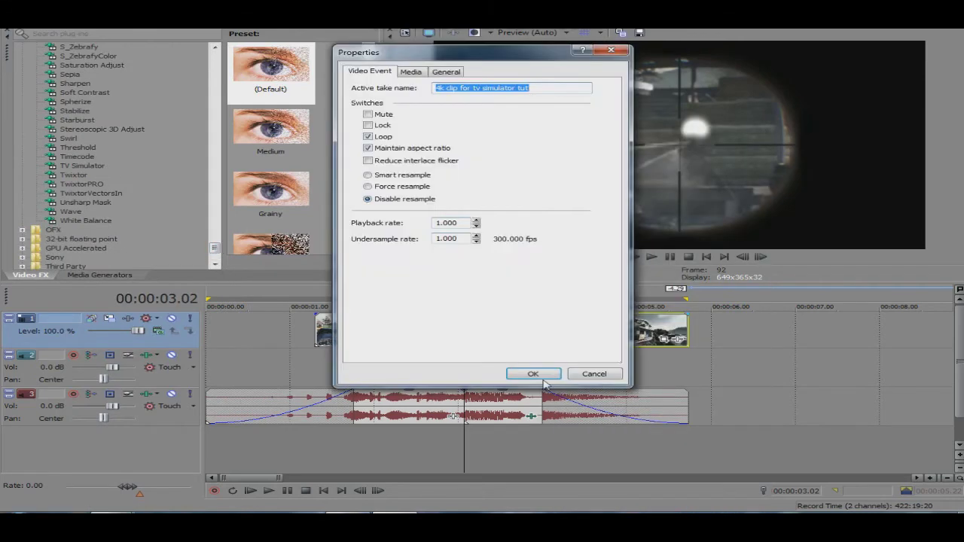
{"action": "left_click", "coordinate": [106, 174]}
{"action": "double_click", "coordinate": [82, 184]}
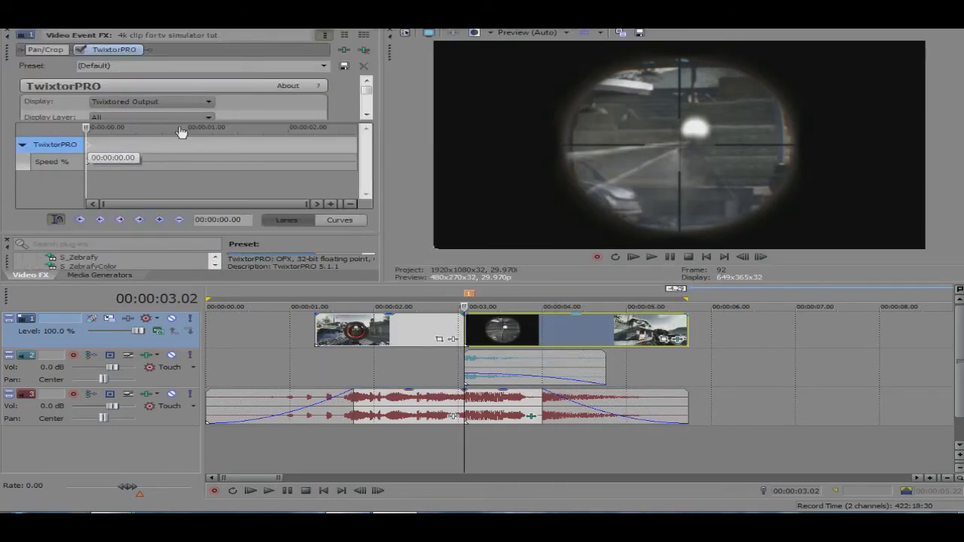
{"action": "left_click", "coordinate": [290, 132]}
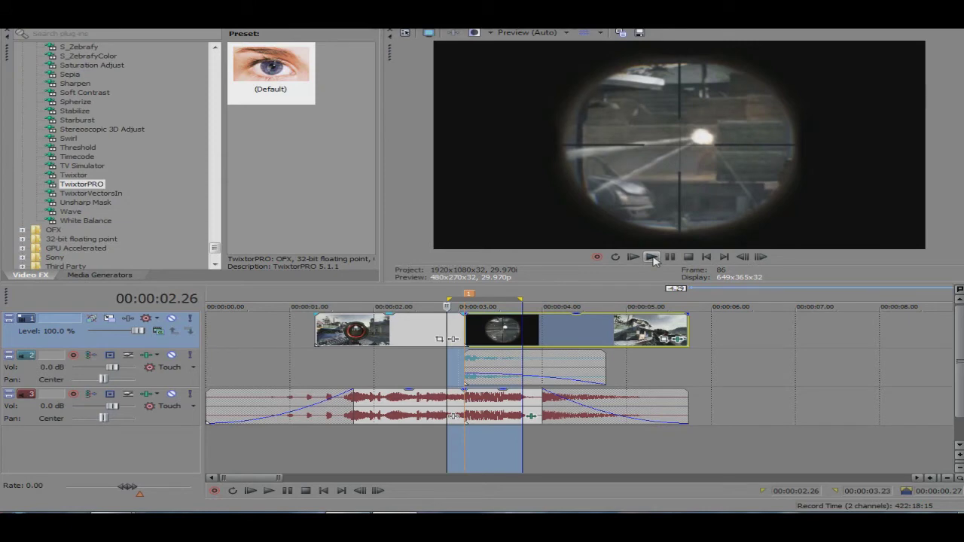
{"action": "left_click", "coordinate": [652, 257]}
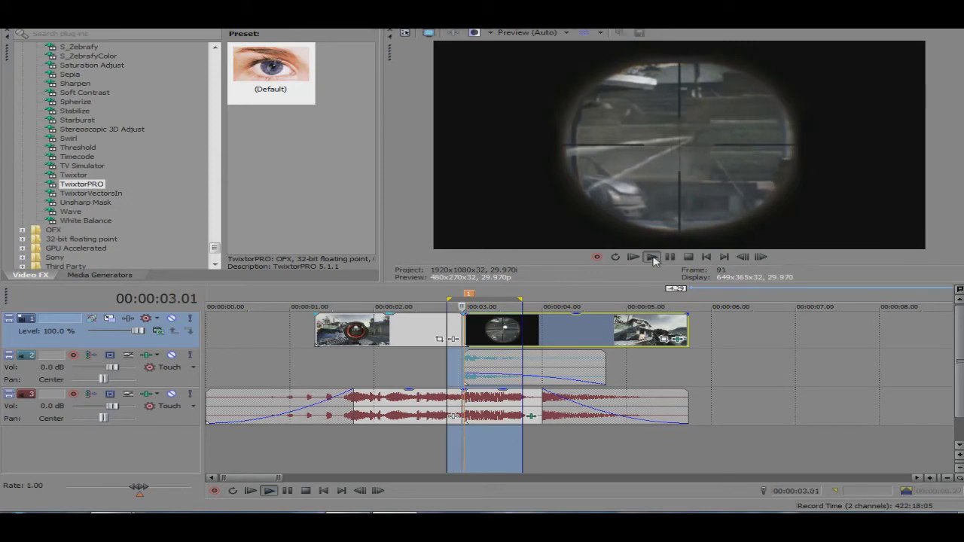
{"action": "left_click", "coordinate": [669, 258]}
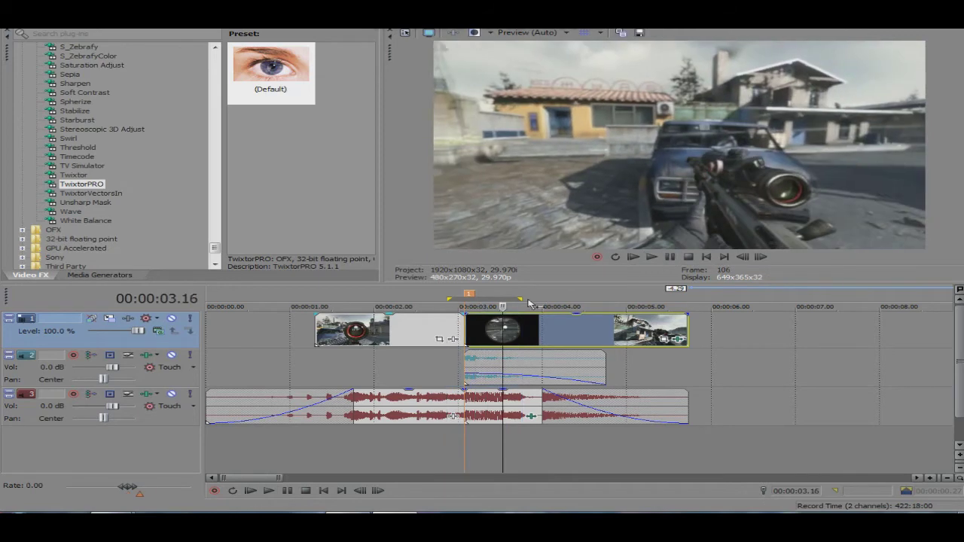
{"action": "left_click", "coordinate": [467, 327]}
{"action": "left_click", "coordinate": [760, 256]}
{"action": "left_click", "coordinate": [760, 256]}
{"action": "left_click", "coordinate": [761, 257]}
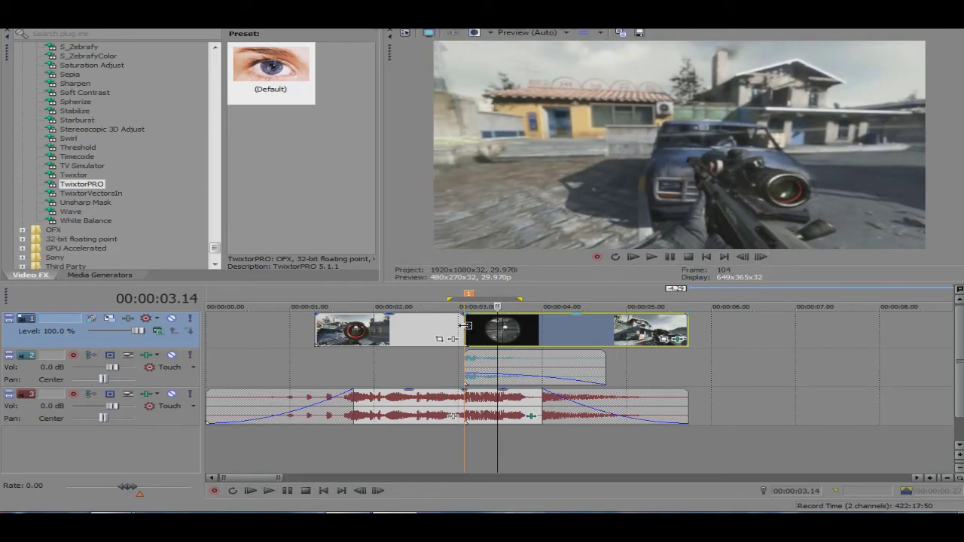
{"action": "key", "text": "Escape"}
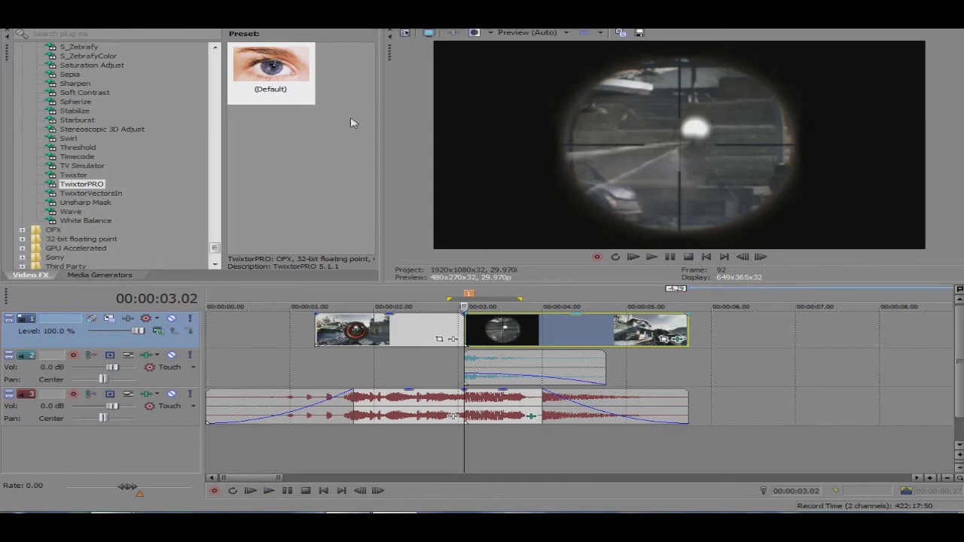
{"action": "mouse_move", "coordinate": [215, 247]}
{"action": "left_mouse_down"}
{"action": "mouse_move", "coordinate": [215, 62]}
{"action": "mouse_move", "coordinate": [221, 258]}
{"action": "left_mouse_up"}
Dismiss the plug-in errors and apply TV Simulator to the scope clip
{"action": "scroll", "coordinate": [194, 125], "scroll_direction": "up", "scroll_amount": 15}
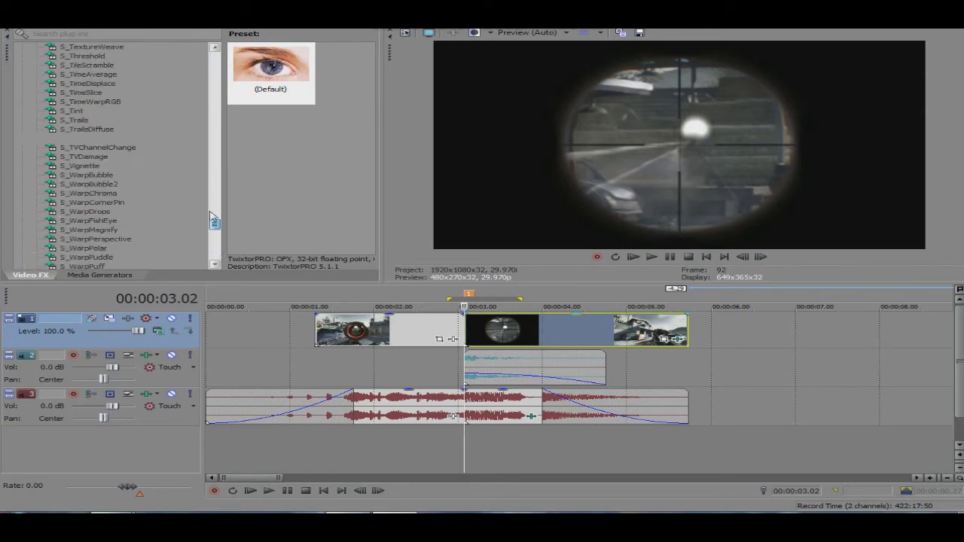
{"action": "scroll", "coordinate": [194, 125], "scroll_direction": "down", "scroll_amount": 15}
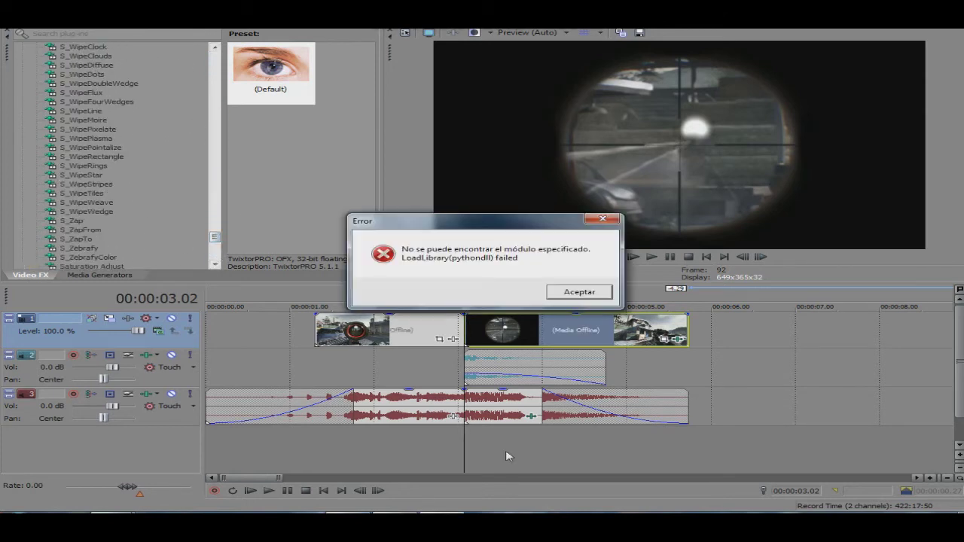
{"action": "left_click", "coordinate": [602, 219]}
{"action": "left_click", "coordinate": [608, 290]}
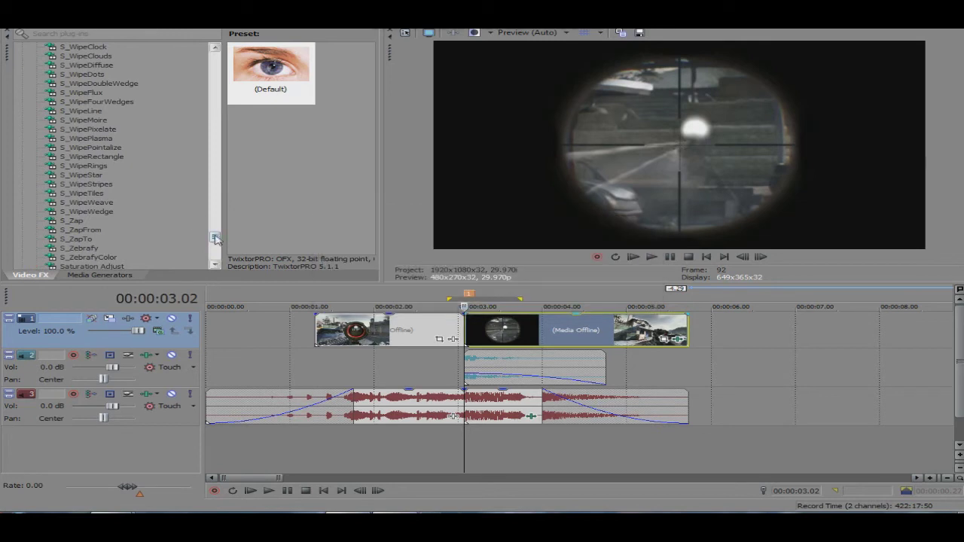
{"action": "scroll", "coordinate": [216, 248], "scroll_direction": "down", "scroll_amount": 3}
{"action": "scroll", "coordinate": [217, 248], "scroll_direction": "down", "scroll_amount": 4}
{"action": "left_click", "coordinate": [82, 174]}
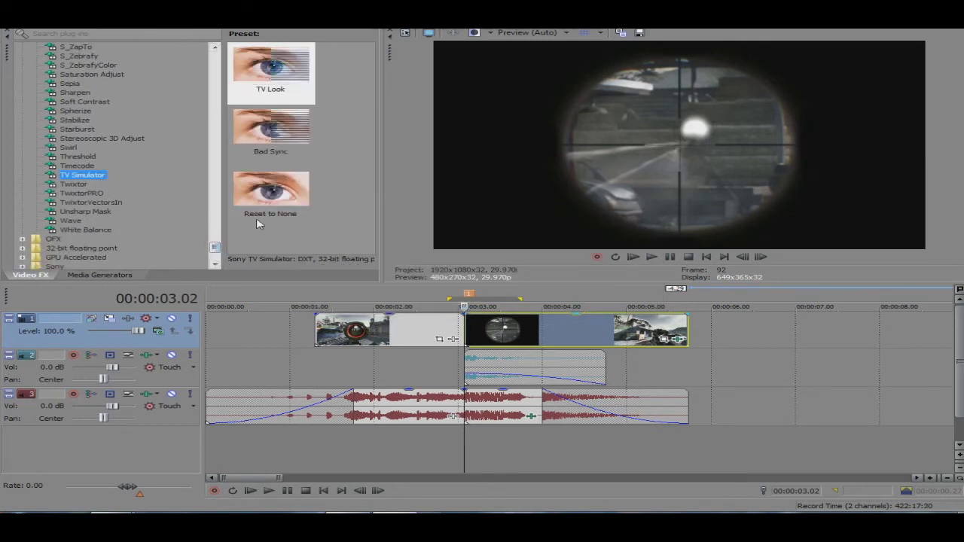
{"action": "left_click_drag", "start_coordinate": [270, 197], "coordinate": [563, 322]}
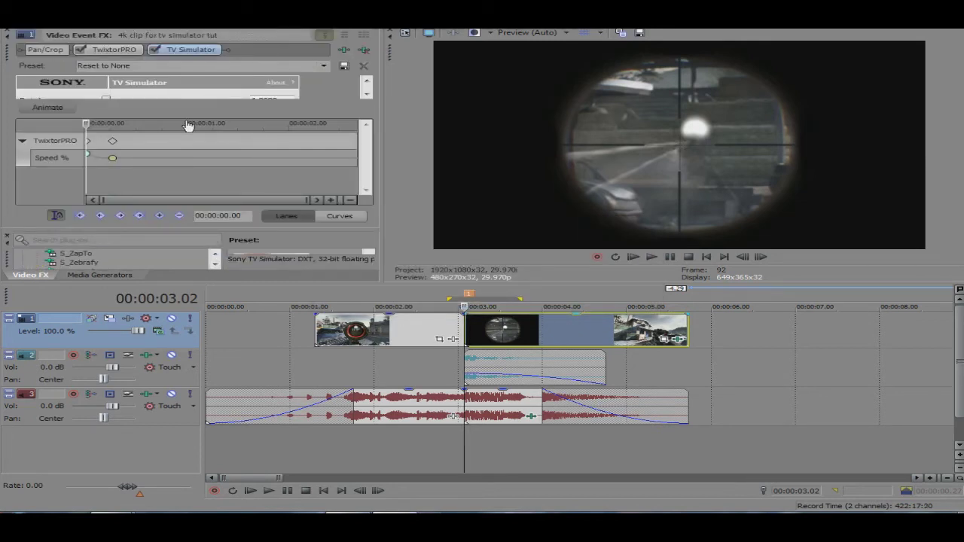
Set TV Simulator Line sync to 0.9420 and Interlacing to 0.0560
{"action": "left_click_drag", "start_coordinate": [188, 118], "coordinate": [190, 164]}
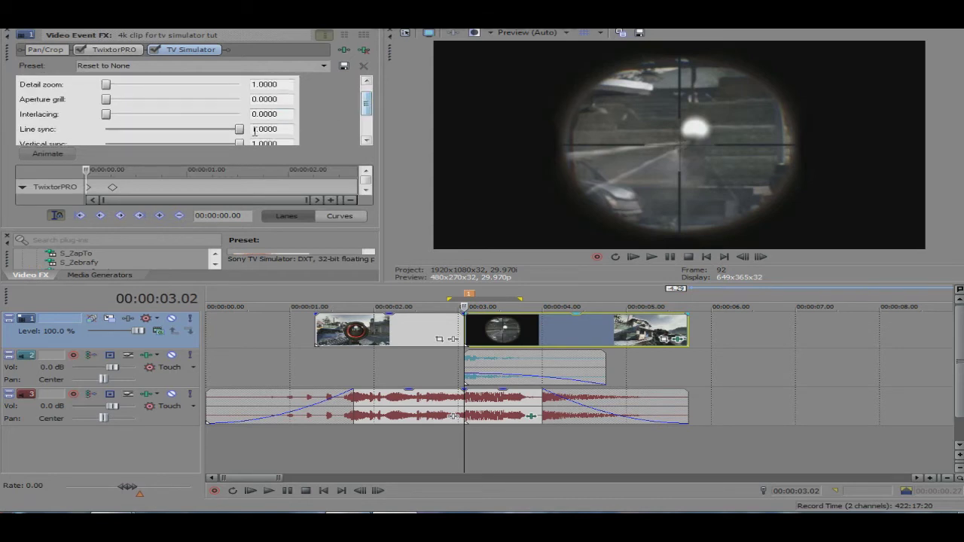
{"action": "left_click_drag", "start_coordinate": [239, 131], "coordinate": [230, 133]}
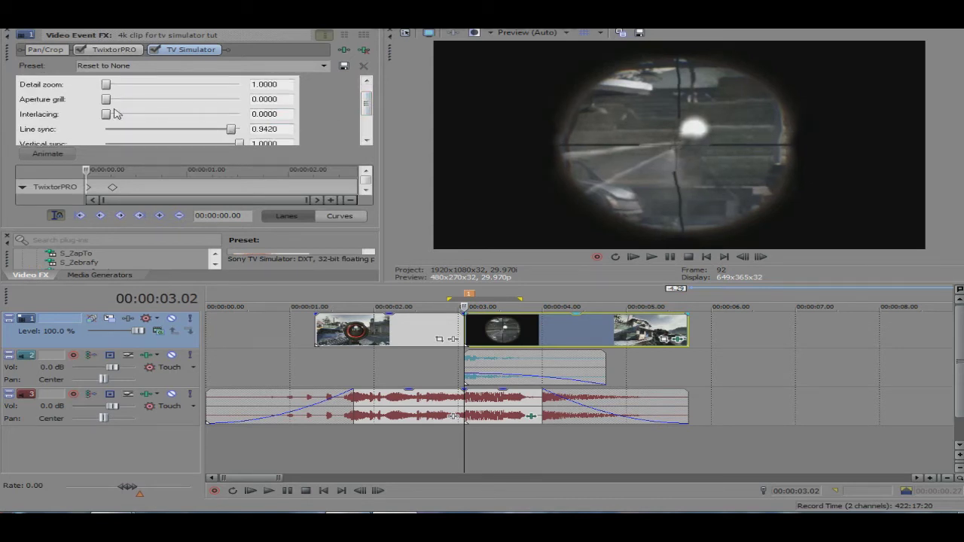
{"action": "left_click_drag", "start_coordinate": [112, 116], "coordinate": [116, 118]}
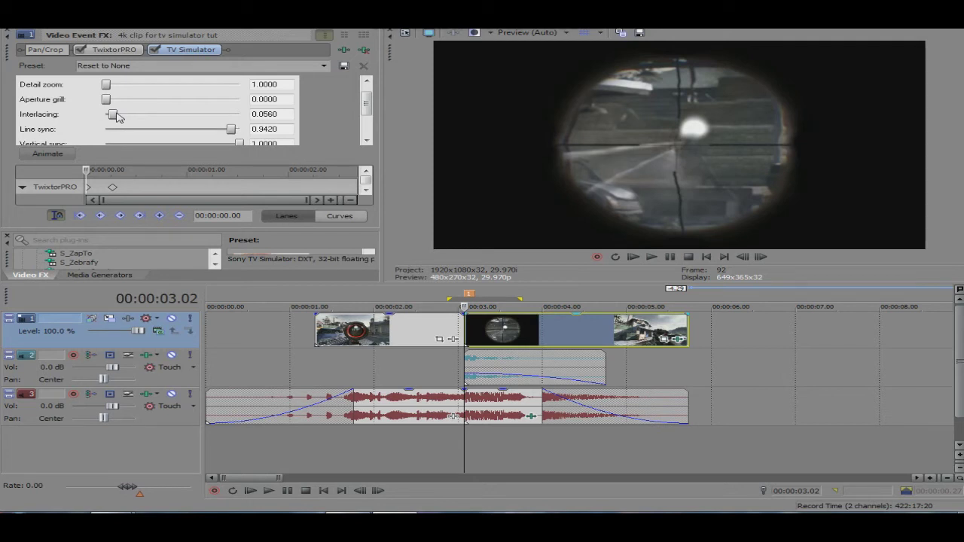
{"action": "left_click", "coordinate": [6, 32]}
Step the preview frame by frame to check the lines and review the effect chain
{"action": "left_click", "coordinate": [759, 256]}
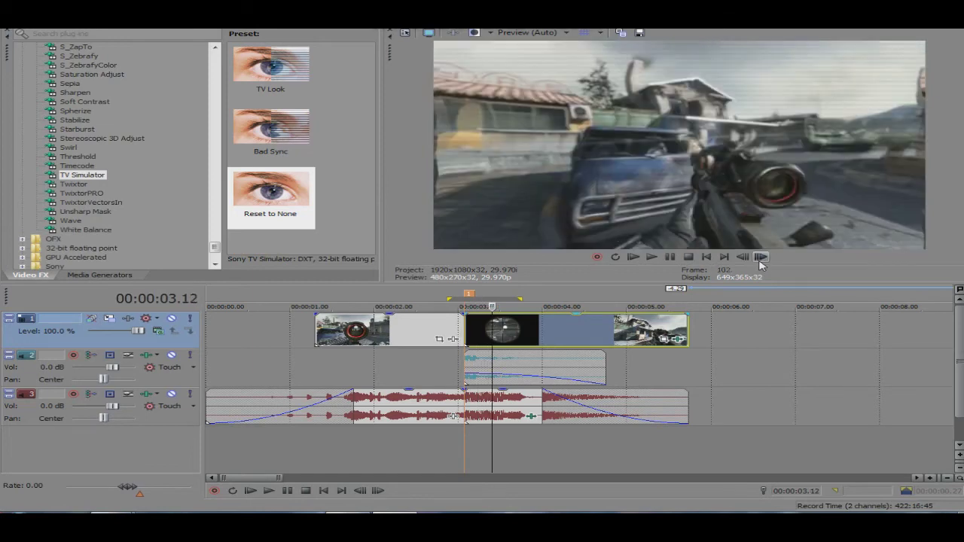
{"action": "left_click", "coordinate": [759, 256]}
{"action": "left_click", "coordinate": [759, 256]}
{"action": "left_click", "coordinate": [759, 256]}
{"action": "left_click", "coordinate": [759, 256]}
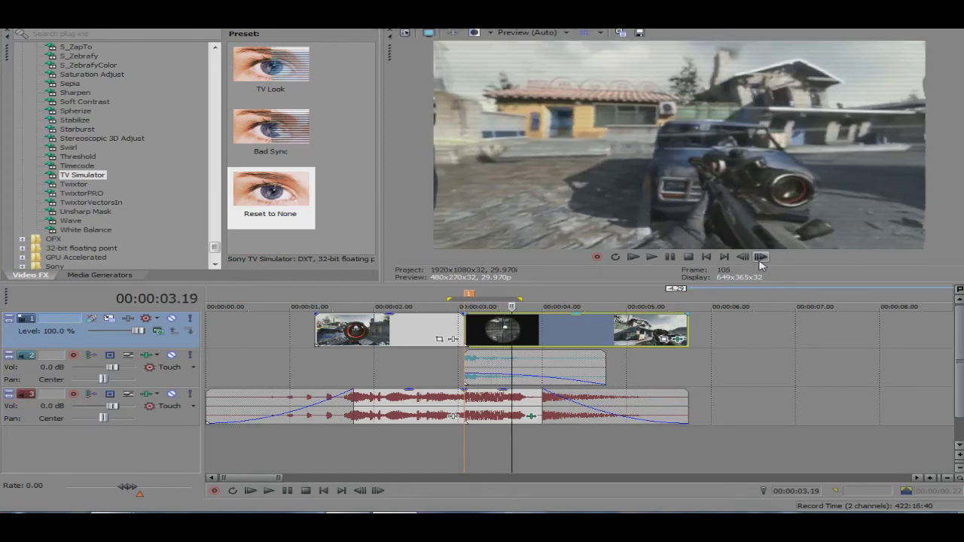
{"action": "left_click", "coordinate": [759, 256]}
{"action": "left_click", "coordinate": [759, 256]}
{"action": "left_click", "coordinate": [759, 256]}
{"action": "left_click", "coordinate": [759, 256]}
{"action": "left_click", "coordinate": [759, 256]}
{"action": "mouse_move", "coordinate": [217, 247]}
{"action": "left_mouse_down"}
{"action": "mouse_move", "coordinate": [216, 143]}
{"action": "mouse_move", "coordinate": [216, 250]}
{"action": "left_mouse_up"}
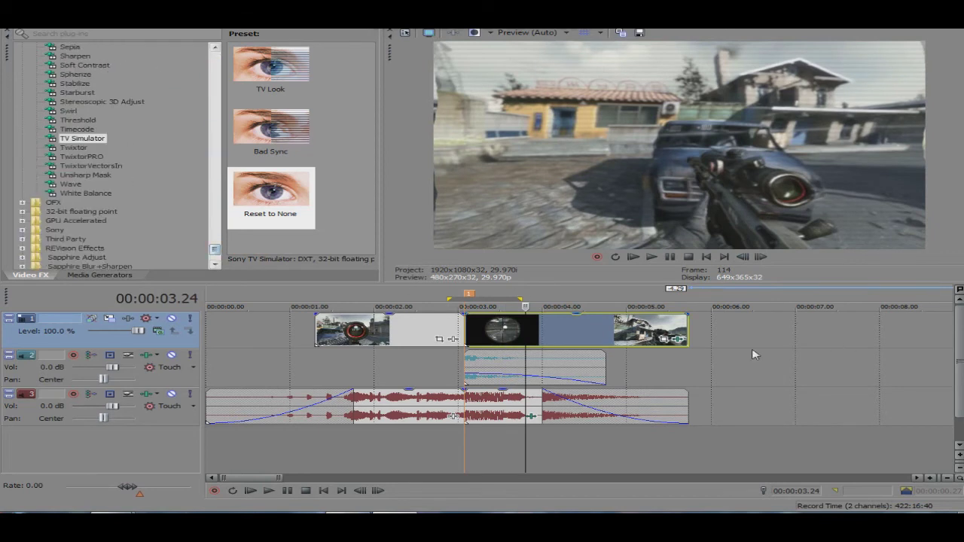
{"action": "left_click", "coordinate": [680, 340]}
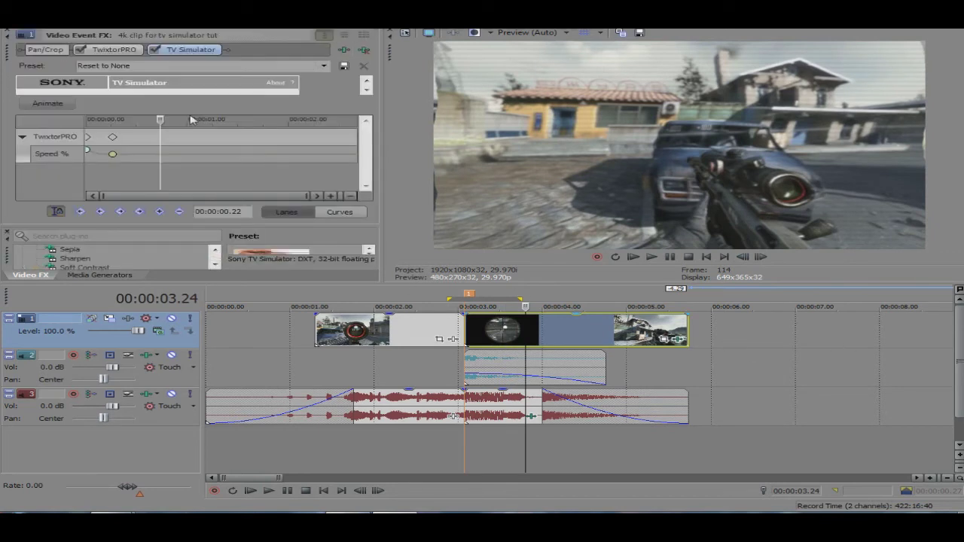
{"action": "scroll", "coordinate": [243, 133], "scroll_direction": "down", "scroll_amount": 2}
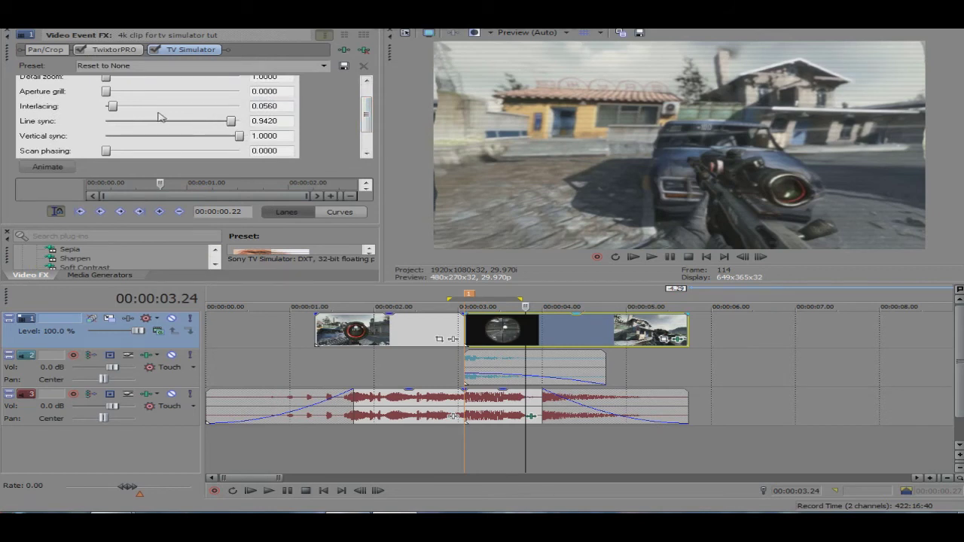
{"action": "left_click", "coordinate": [10, 34]}
Apply Black and White to the scope clip with blend amount about 0.857
{"action": "left_click_drag", "start_coordinate": [215, 251], "coordinate": [192, 65]}
{"action": "left_click", "coordinate": [105, 65]}
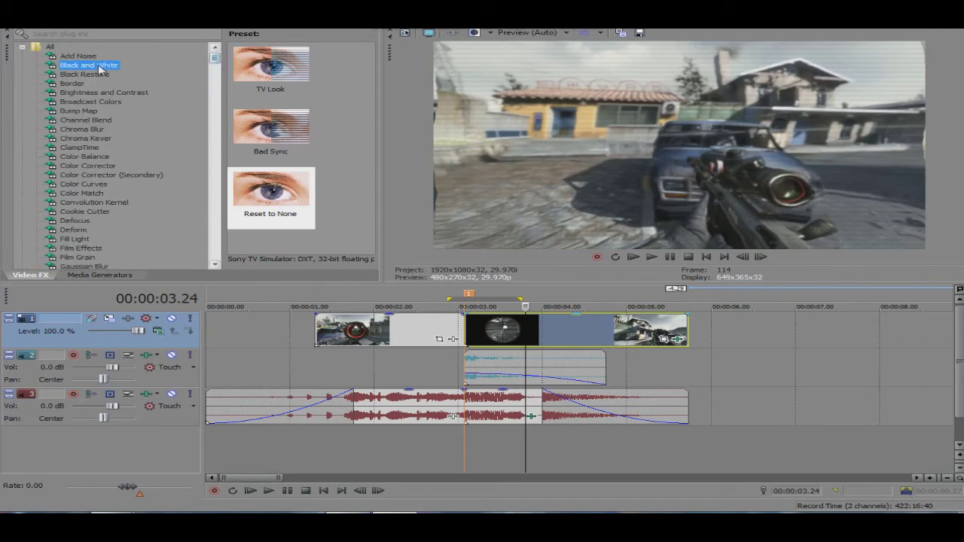
{"action": "left_click_drag", "start_coordinate": [579, 342], "coordinate": [577, 343]}
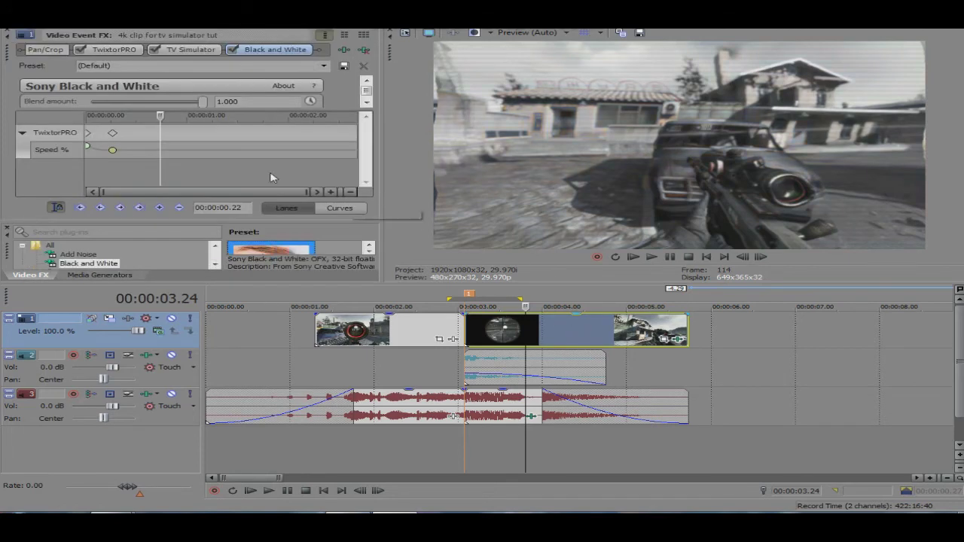
{"action": "left_click_drag", "start_coordinate": [199, 102], "coordinate": [188, 102]}
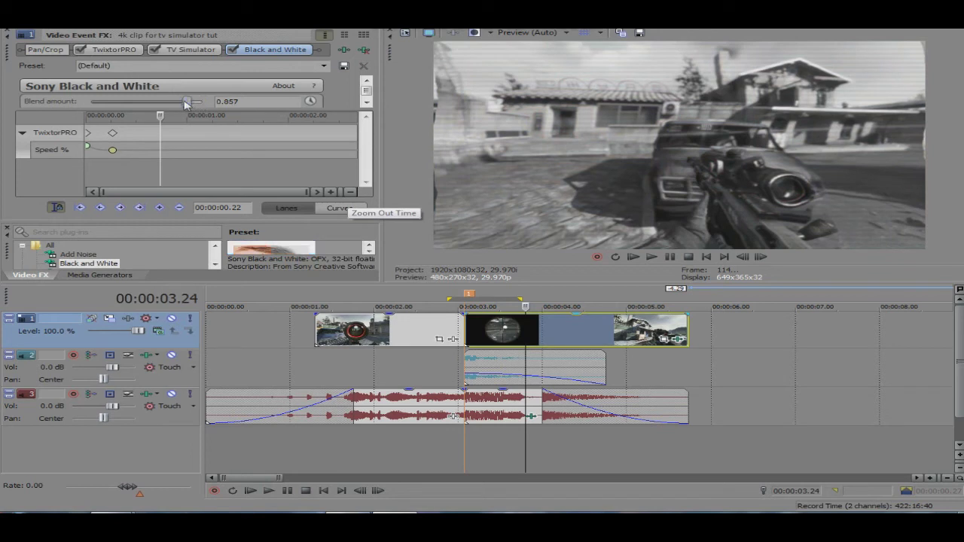
{"action": "left_click", "coordinate": [706, 345]}
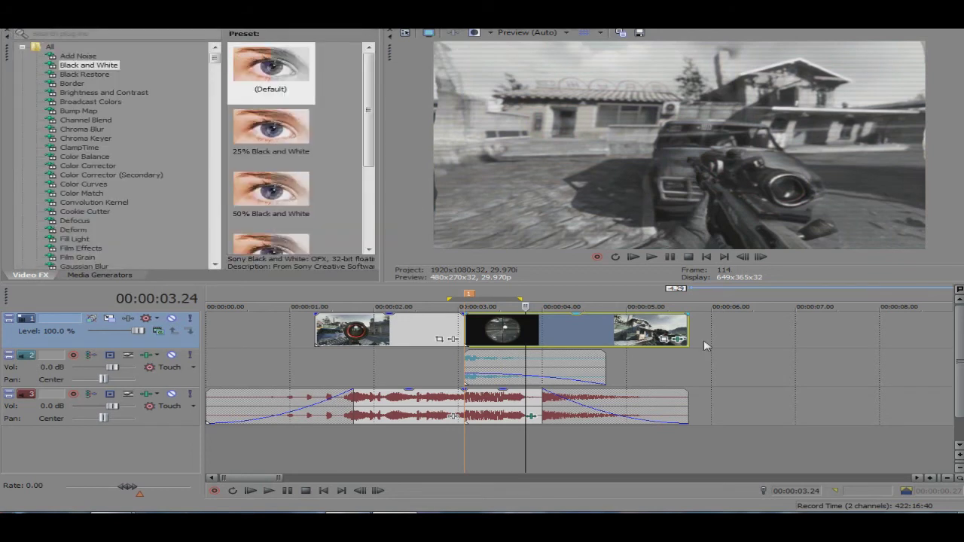
Play the edit from 3.02 seconds to review the black-and-white scope shot
{"action": "left_click", "coordinate": [457, 326]}
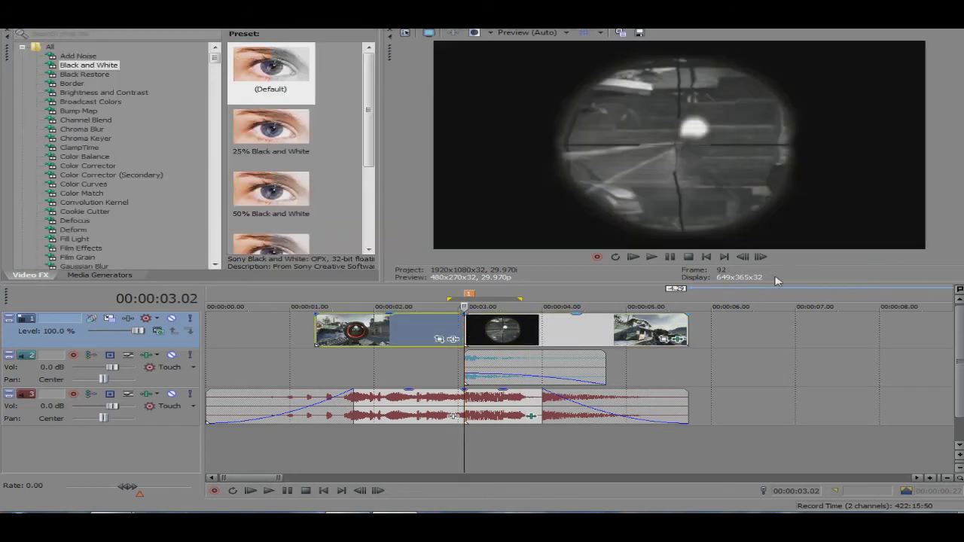
{"action": "left_click", "coordinate": [652, 256]}
{"action": "left_click", "coordinate": [670, 257]}
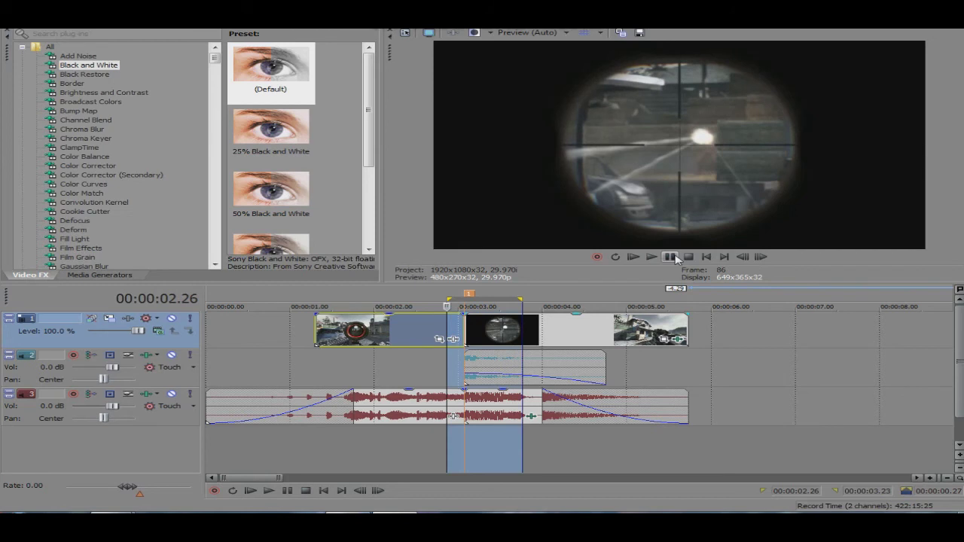
Fade the last gameplay clip out so the preview is black at 00:00:05.15
{"action": "left_click", "coordinate": [670, 260]}
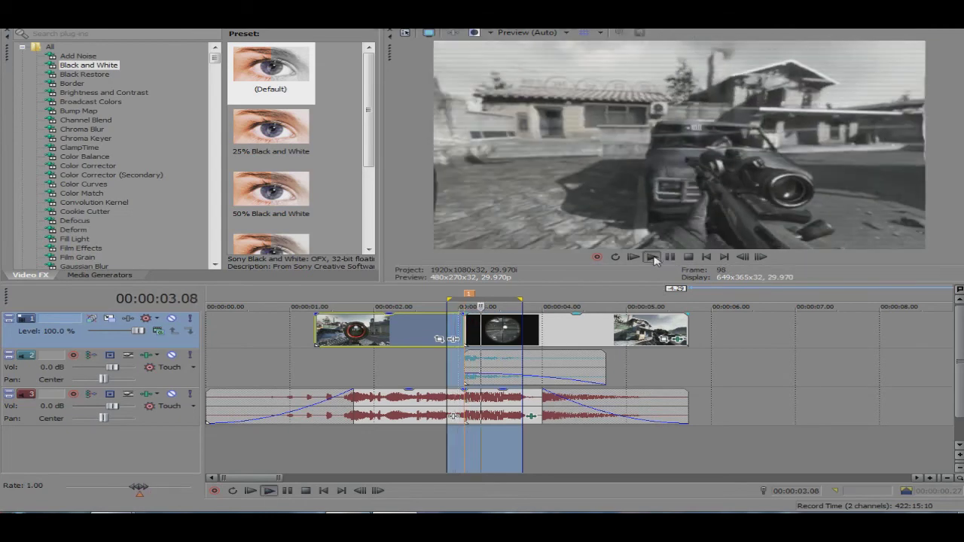
{"action": "left_click", "coordinate": [669, 259]}
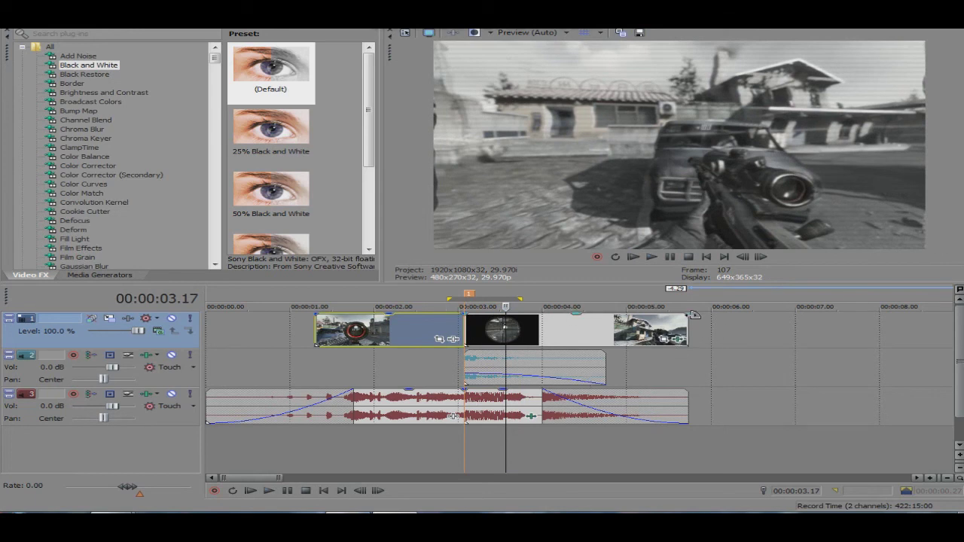
{"action": "left_click", "coordinate": [669, 320]}
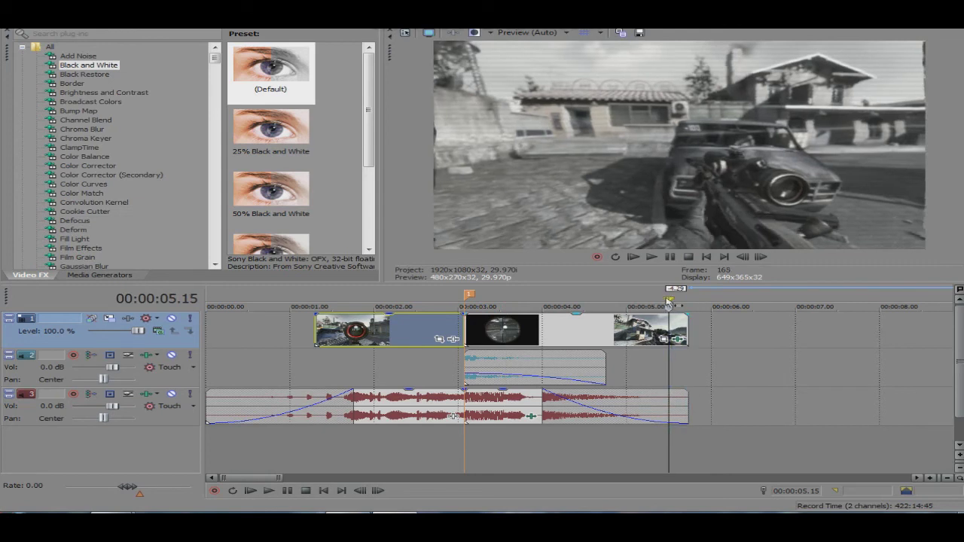
{"action": "left_click_drag", "start_coordinate": [686, 314], "coordinate": [542, 313]}
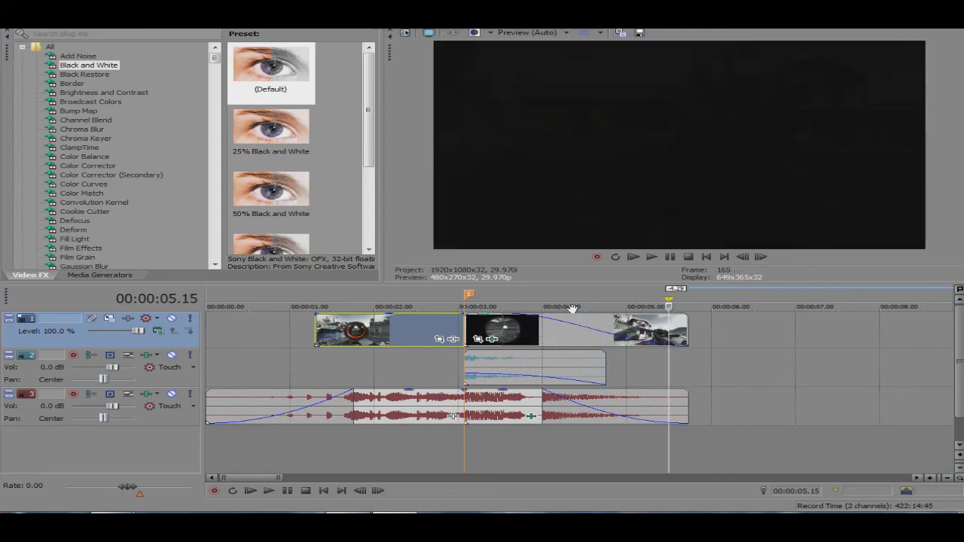